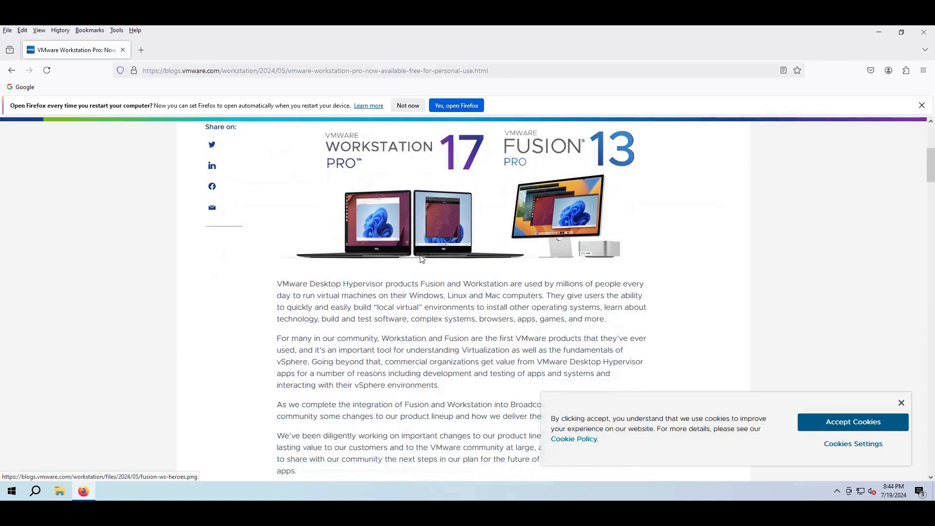
{"action": "scroll", "coordinate": [426, 260], "scroll_direction": "down", "scroll_amount": 3}
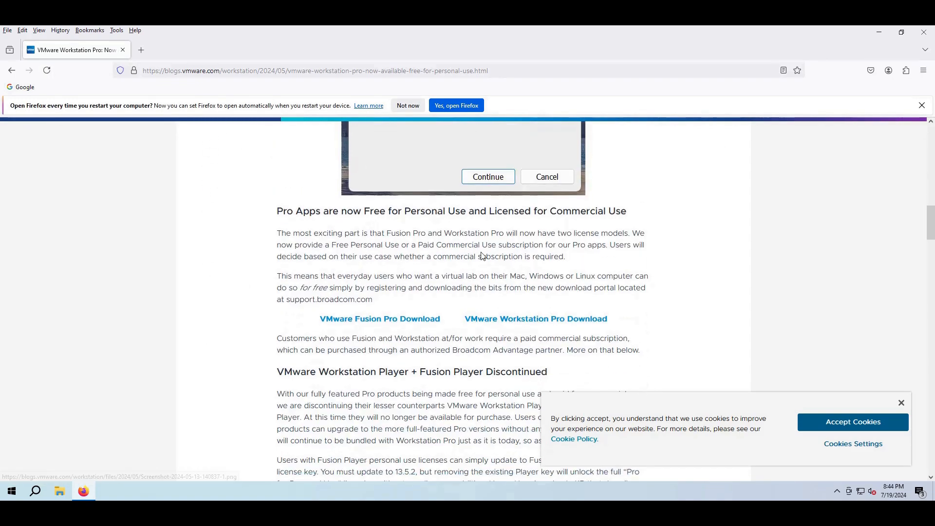
Scroll the VMware blog post and follow its VMware Workstation Pro Download link to Broadcom
{"action": "left_click", "coordinate": [503, 320]}
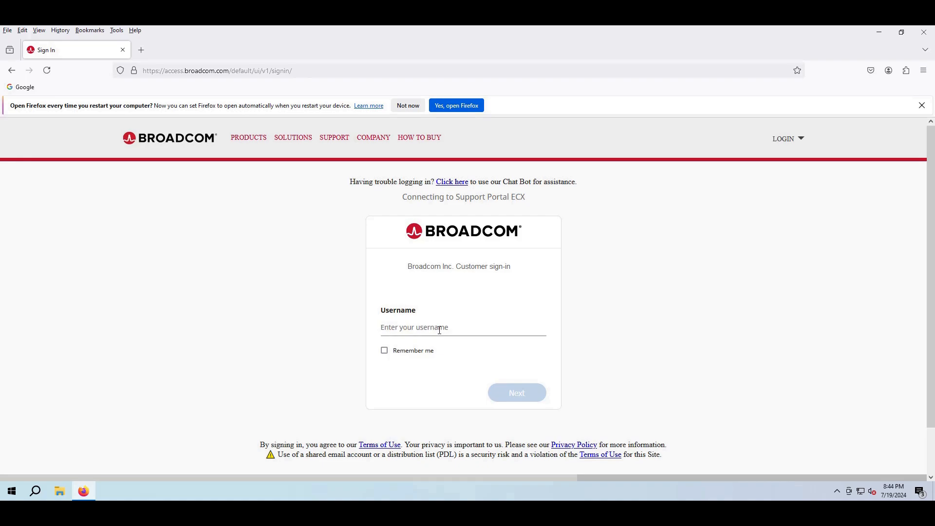
Open Broadcom's REGISTER page from the LOGIN menu, look it over, then return to the Sign In tab
{"action": "mouse_move", "coordinate": [786, 139]}
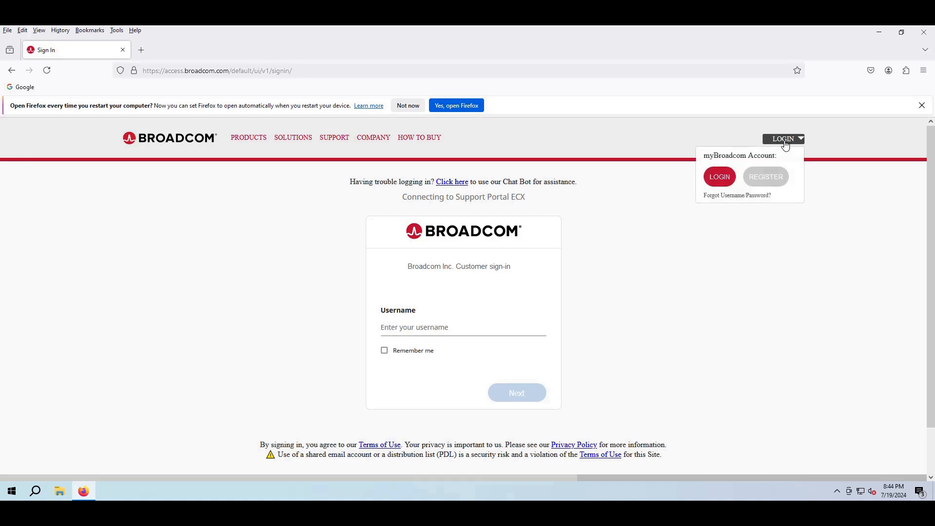
{"action": "left_click", "coordinate": [768, 178]}
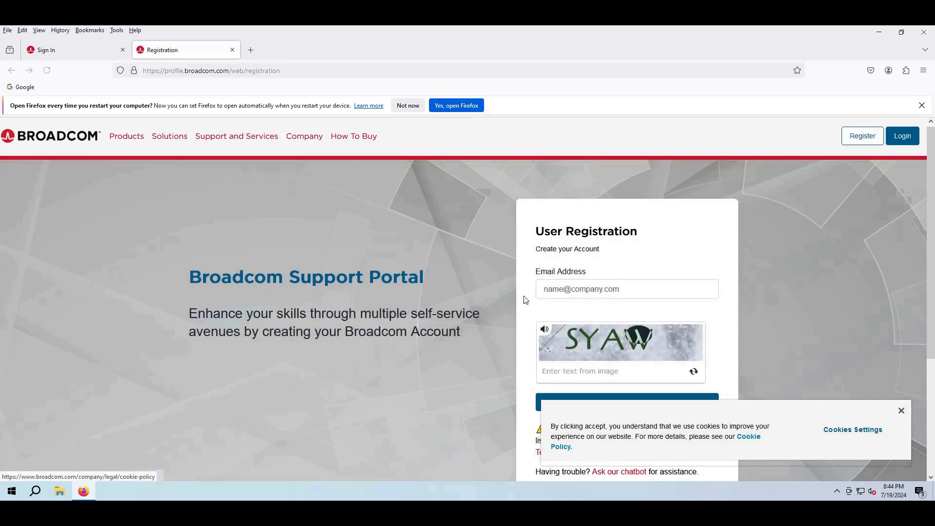
{"action": "scroll", "coordinate": [526, 299], "scroll_direction": "down", "scroll_amount": 3}
{"action": "scroll", "coordinate": [526, 298], "scroll_direction": "up", "scroll_amount": 1}
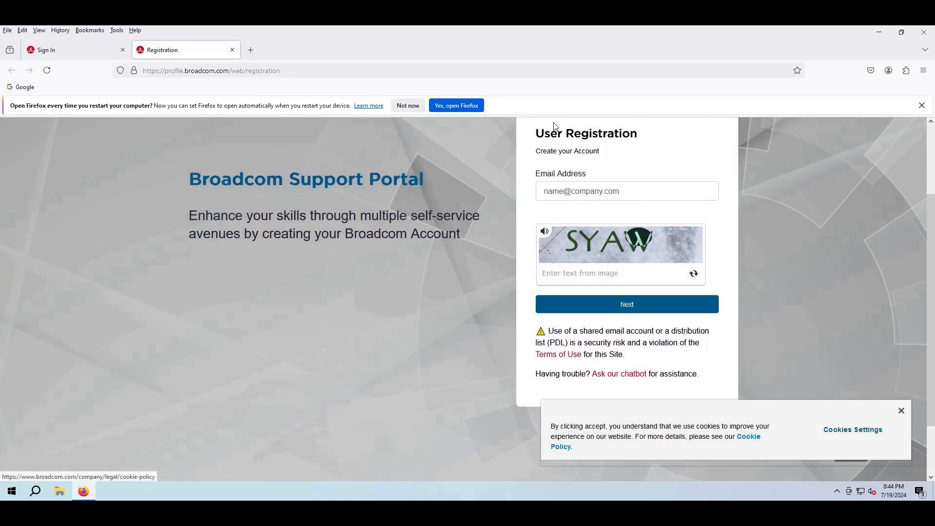
{"action": "left_click", "coordinate": [86, 49]}
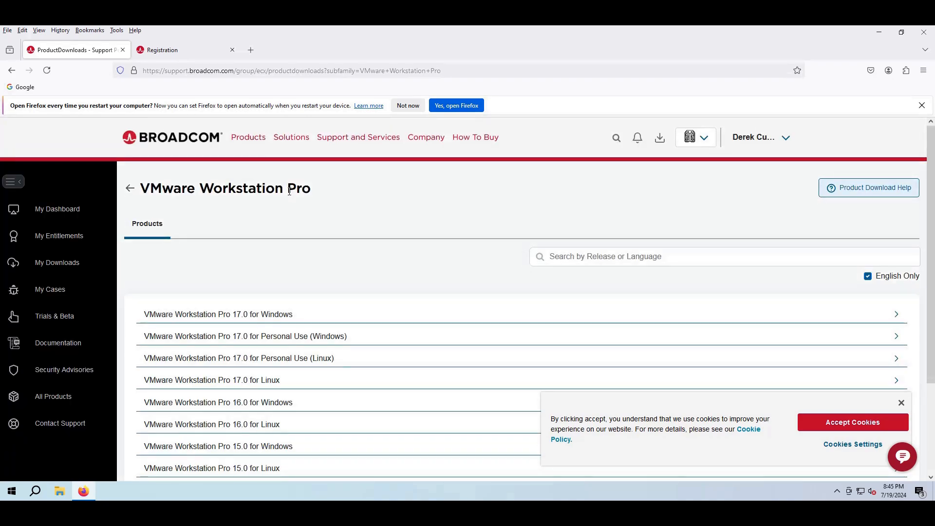
Expand 17.0 for Personal Use (Windows), choose release 17.5.2, download the installer and run it
{"action": "left_click", "coordinate": [272, 343]}
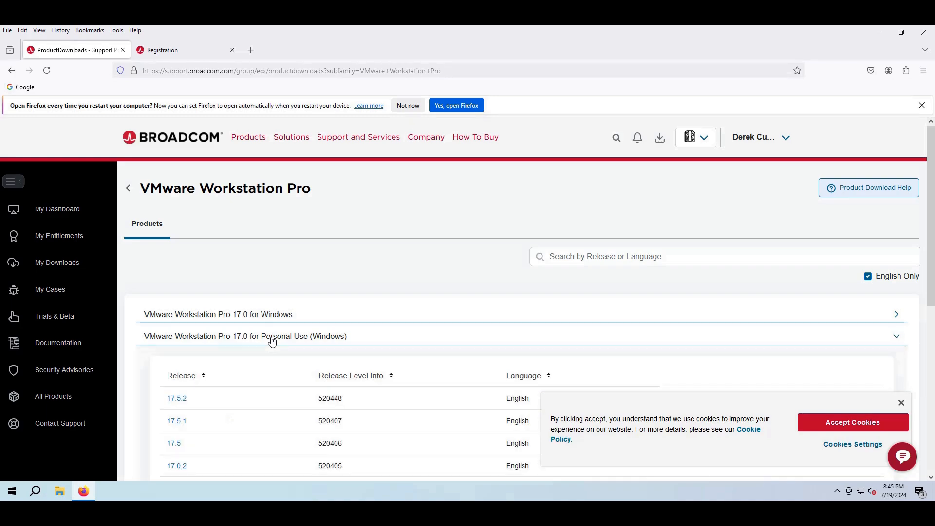
{"action": "scroll", "coordinate": [272, 343], "scroll_direction": "down", "scroll_amount": 1}
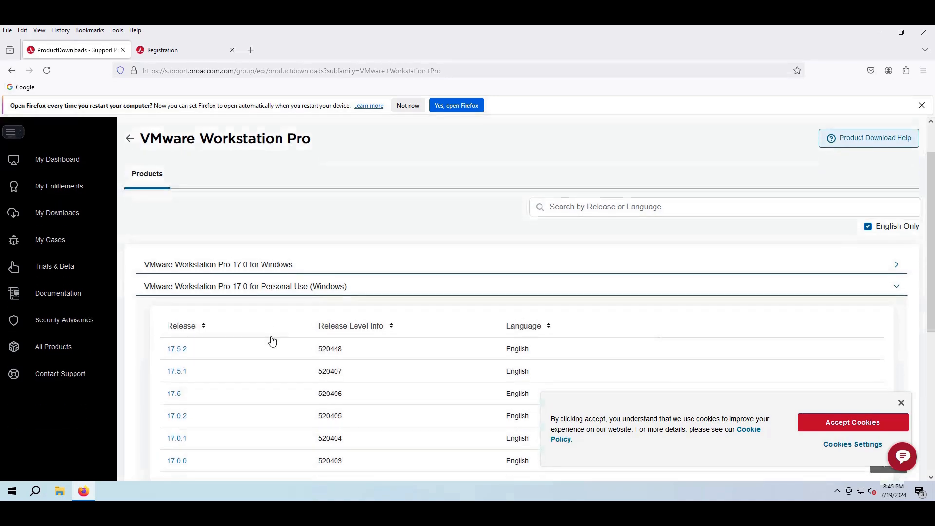
{"action": "left_click", "coordinate": [177, 349]}
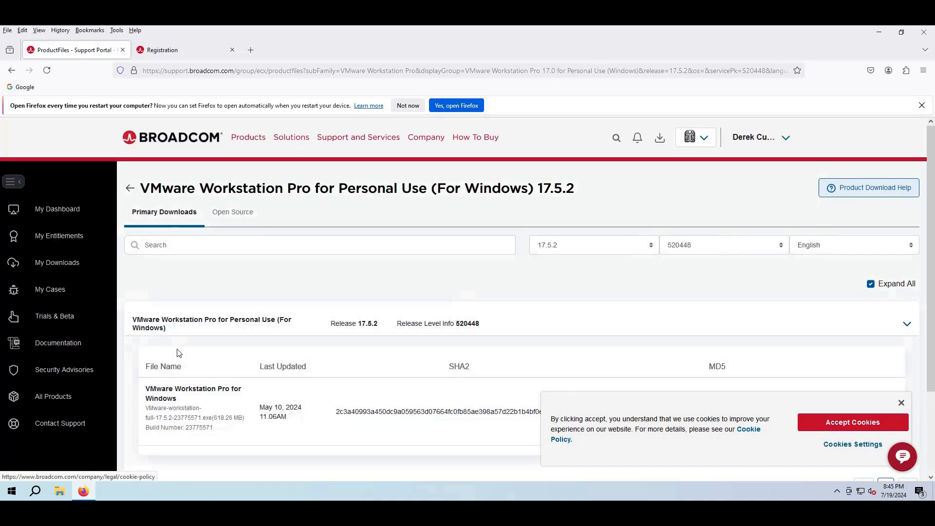
{"action": "scroll", "coordinate": [178, 353], "scroll_direction": "down", "scroll_amount": 3}
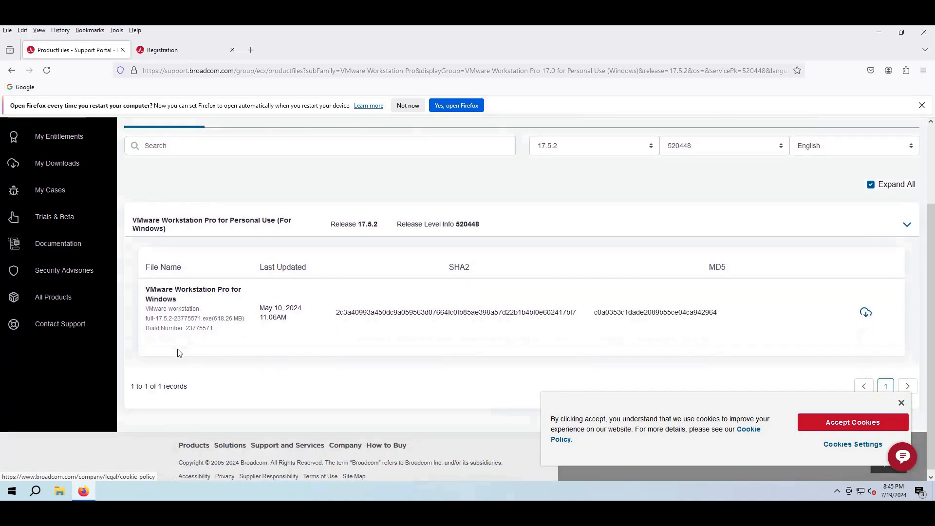
{"action": "left_click", "coordinate": [867, 315]}
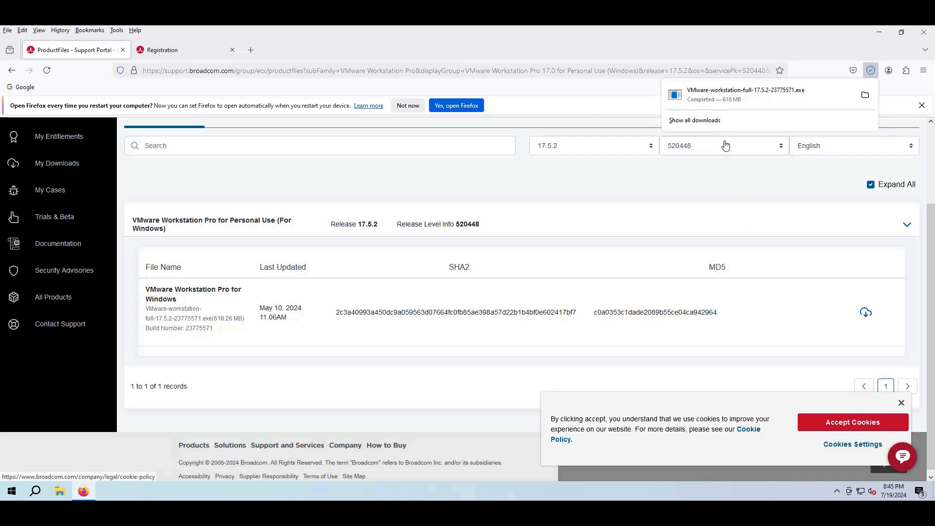
{"action": "left_click", "coordinate": [725, 92]}
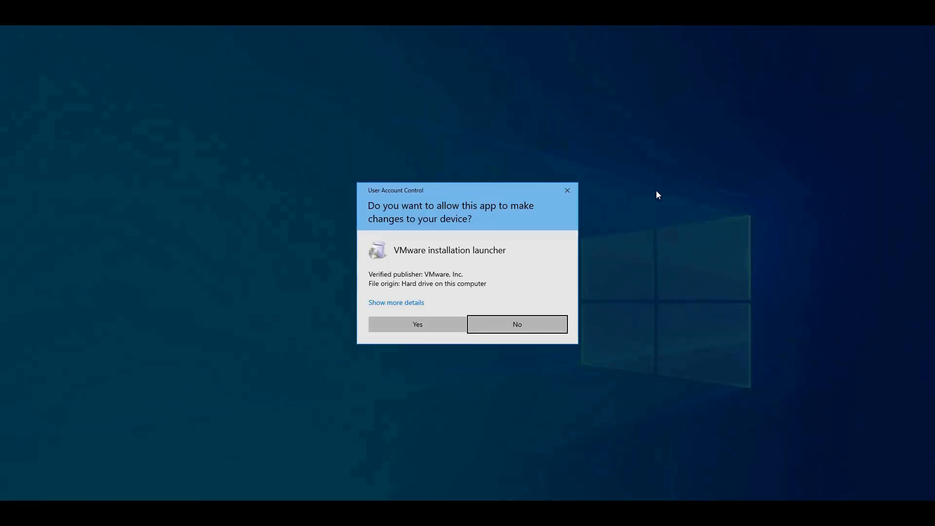
Approve the installer's UAC prompt, close Firefox, and accept the Workstation Pro license agreement
{"action": "left_click", "coordinate": [424, 325]}
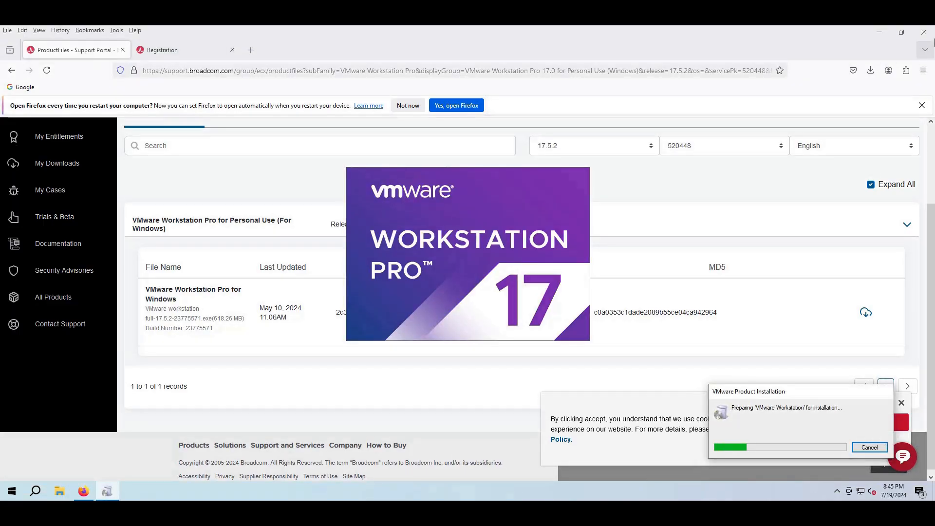
{"action": "left_click", "coordinate": [926, 29]}
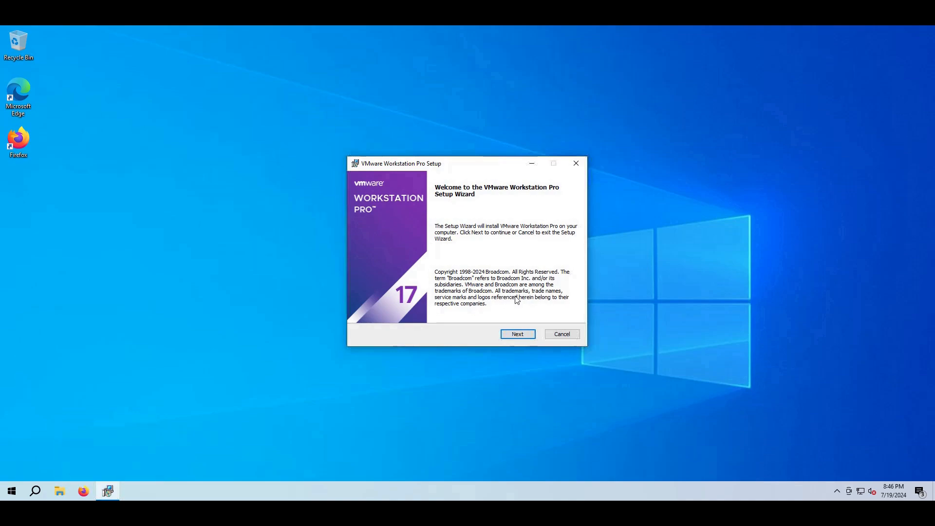
{"action": "left_click", "coordinate": [513, 337]}
{"action": "left_click", "coordinate": [457, 312]}
{"action": "left_click", "coordinate": [521, 337]}
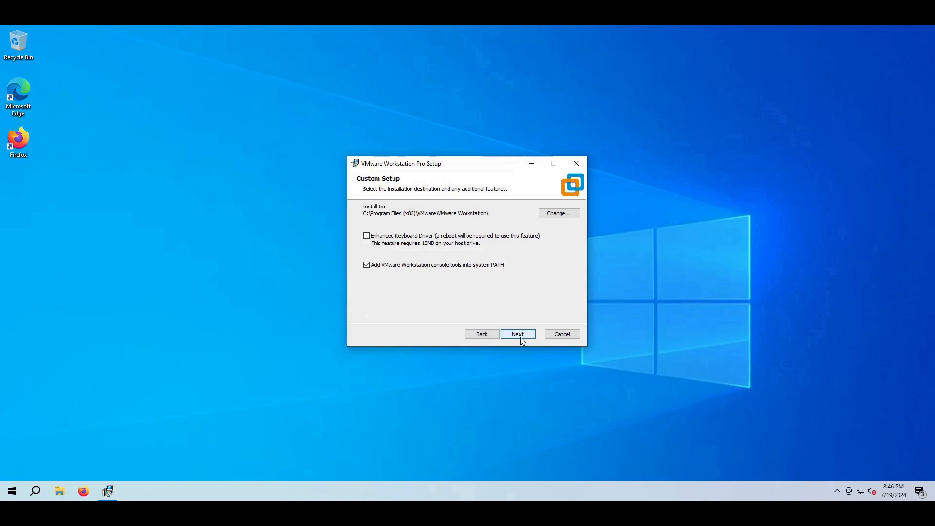
Keep the default location, user experience settings and both shortcuts, install, and finish the wizard
{"action": "left_click", "coordinate": [520, 336]}
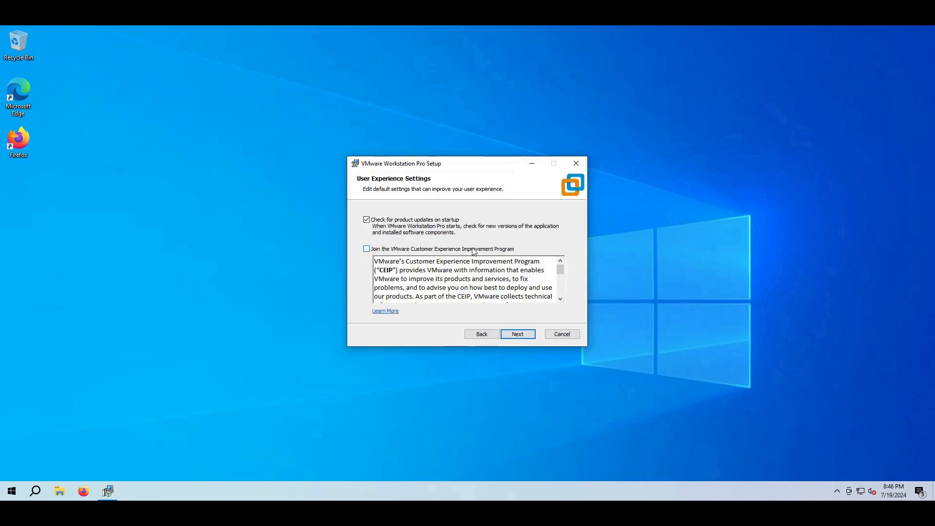
{"action": "left_click", "coordinate": [518, 336]}
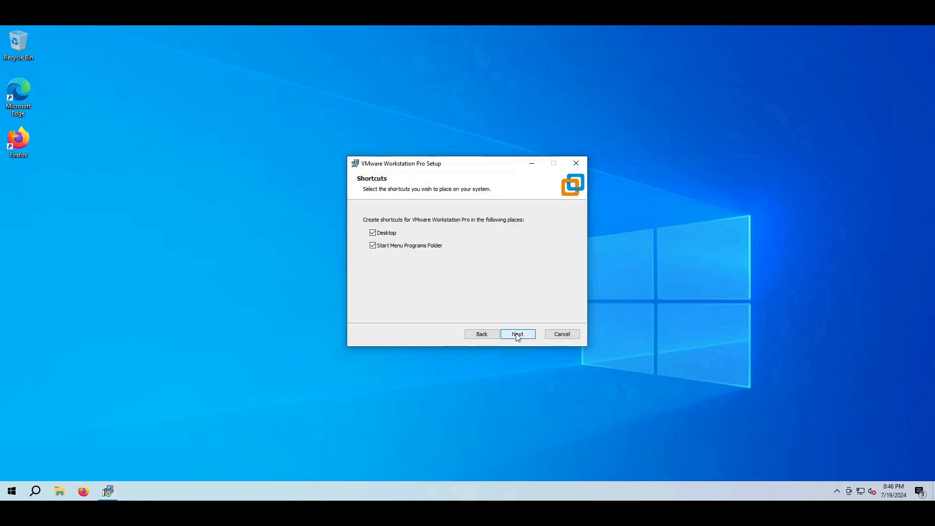
{"action": "left_click", "coordinate": [518, 336]}
{"action": "left_click", "coordinate": [518, 335]}
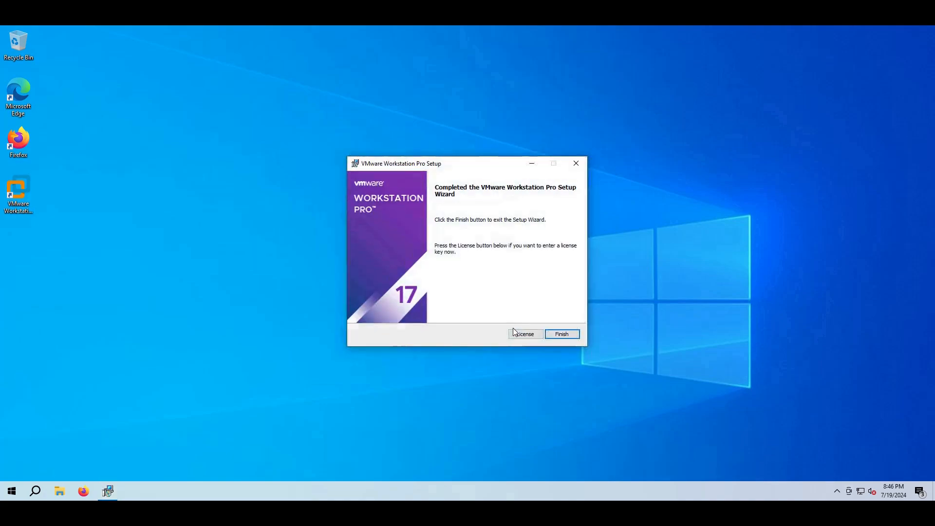
{"action": "left_click", "coordinate": [555, 335]}
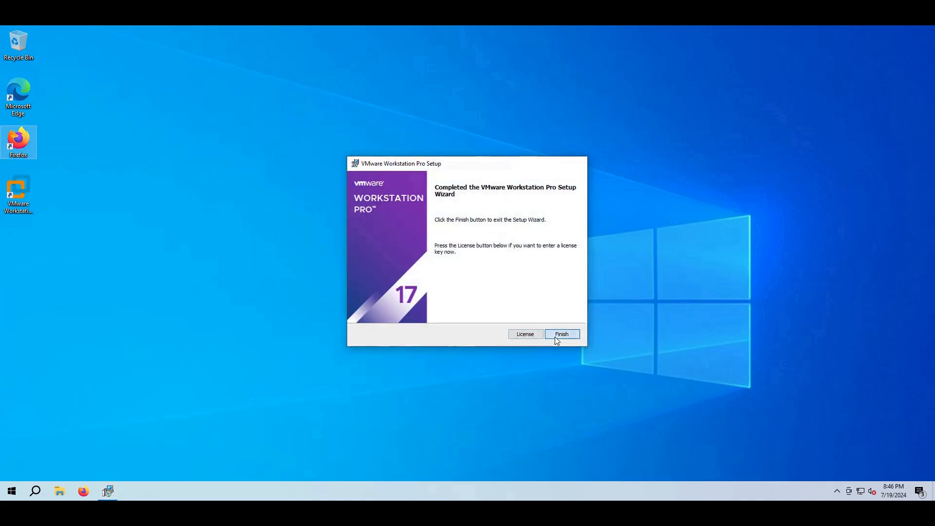
Launch VMware Workstation Pro from the desktop and activate it for Personal Use
{"action": "left_click", "coordinate": [81, 235]}
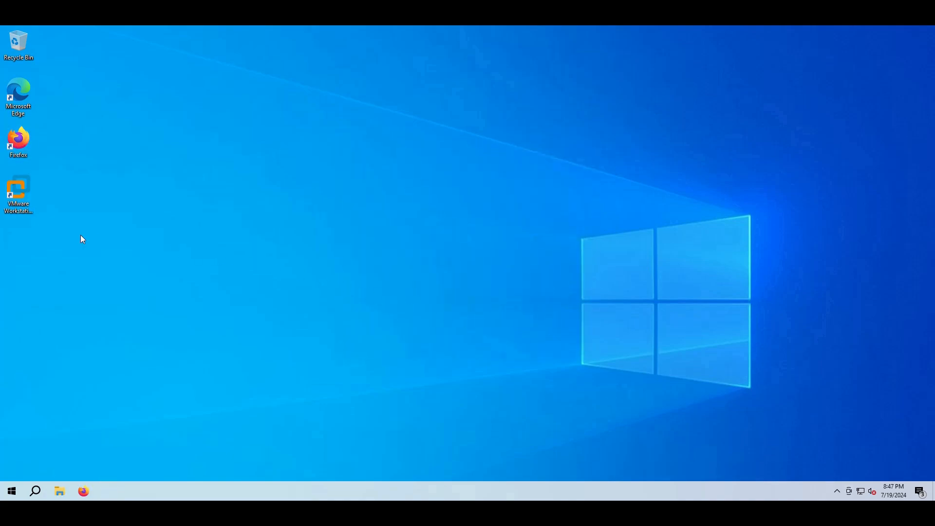
{"action": "left_click", "coordinate": [23, 185]}
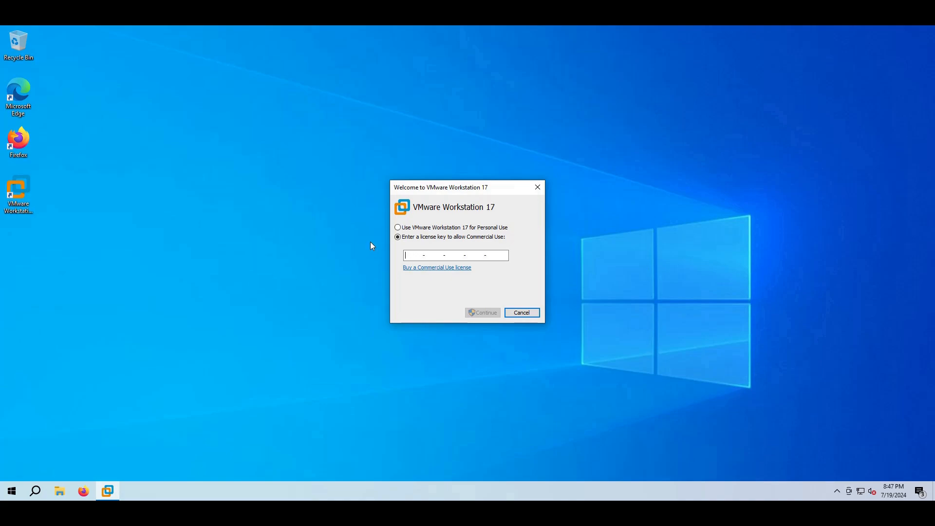
{"action": "left_click", "coordinate": [414, 228]}
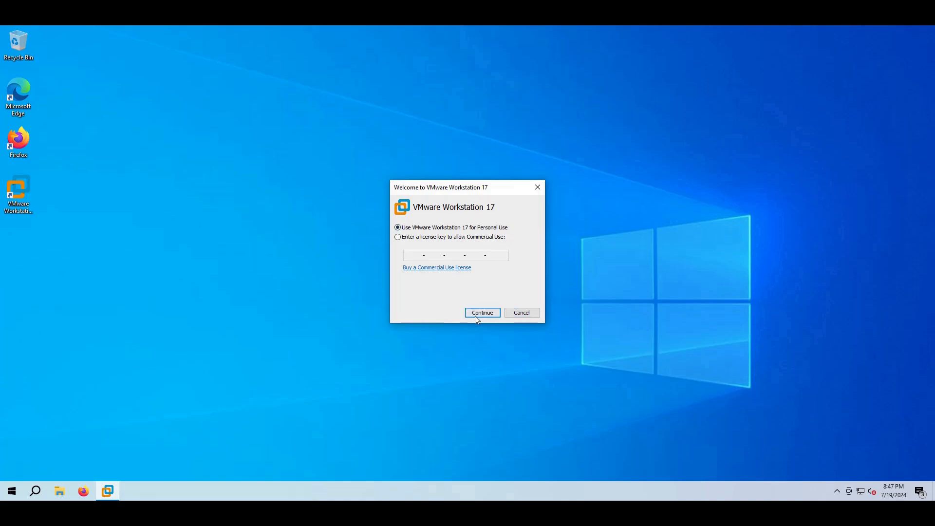
{"action": "left_click", "coordinate": [476, 317]}
{"action": "left_click", "coordinate": [476, 316]}
Start Firefox from its desktop shortcut and focus the address bar
{"action": "left_click", "coordinate": [18, 194]}
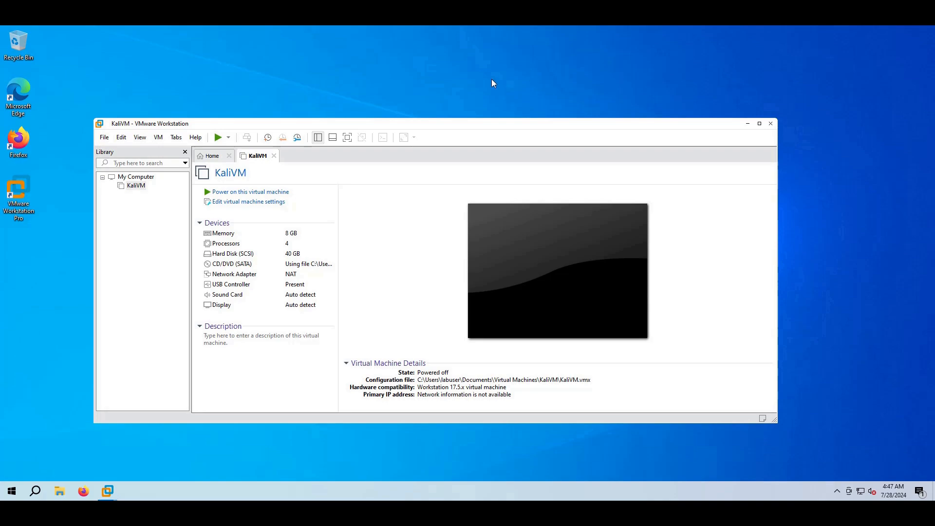
{"action": "left_click", "coordinate": [19, 152]}
{"action": "double_click", "coordinate": [19, 149]}
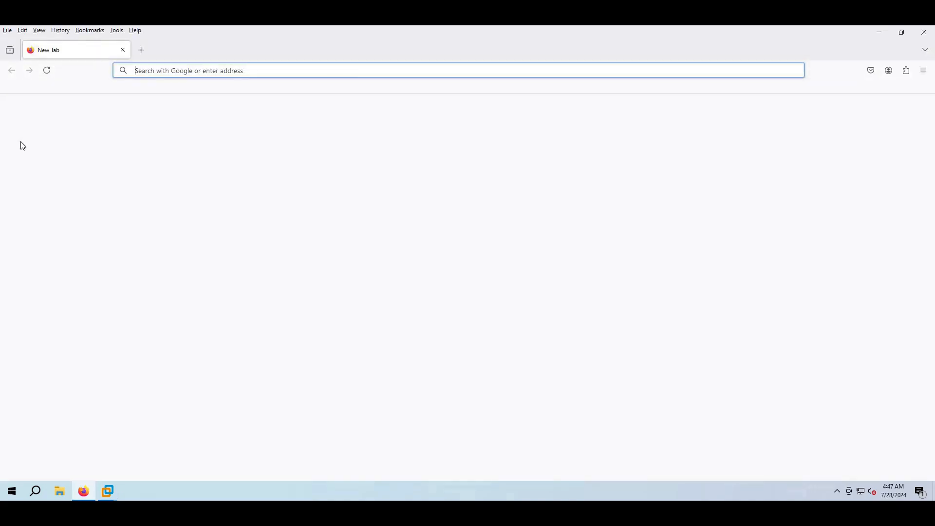
{"action": "left_click", "coordinate": [176, 73]}
Search for 'windows 10 iso' and open Microsoft's Download Windows 10 page
{"action": "type", "text": "windows"}
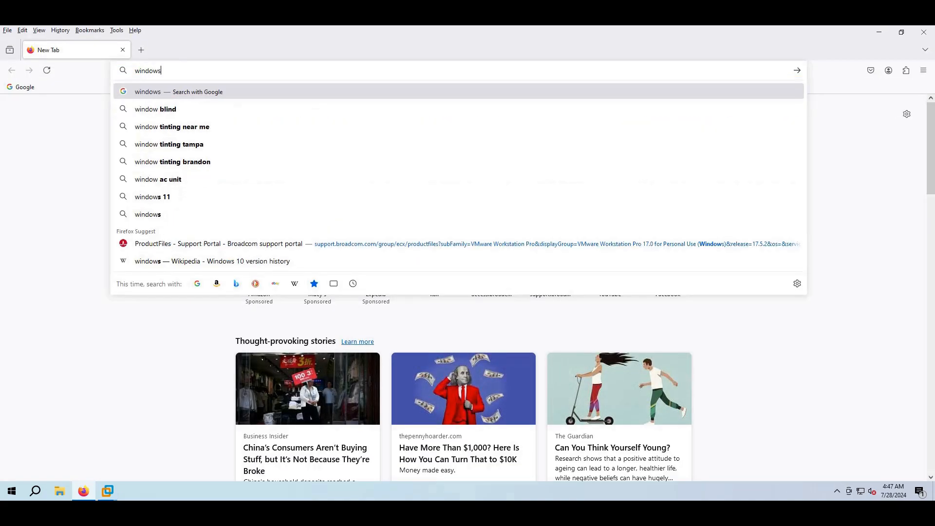
{"action": "type", "text": " 10 iso"}
{"action": "key", "text": "Return"}
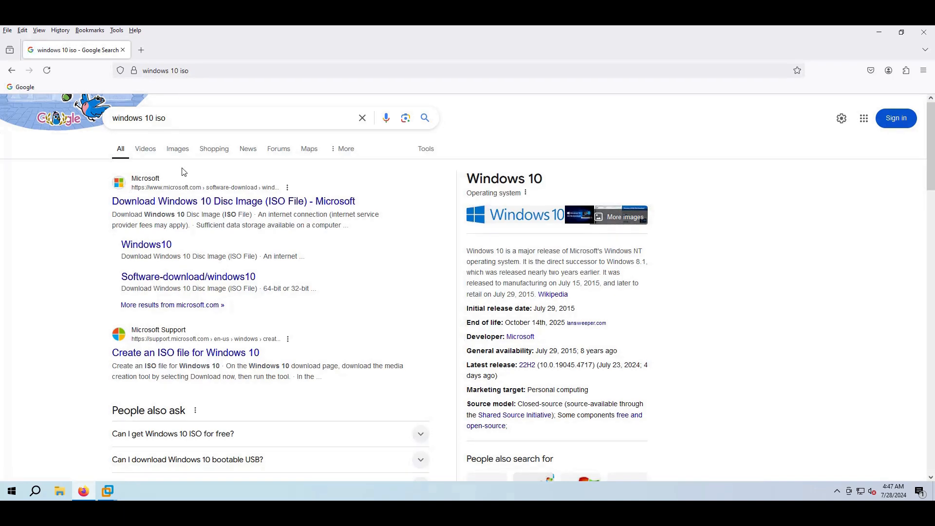
{"action": "left_click", "coordinate": [191, 201]}
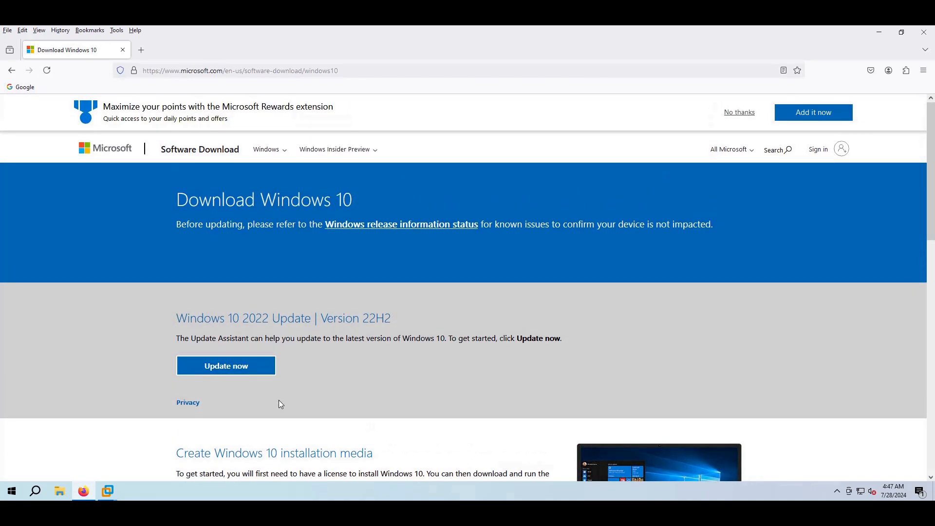
Download and run MediaCreationTool_22H2.exe, allow it through UAC, and close Firefox
{"action": "scroll", "coordinate": [279, 399], "scroll_direction": "down", "scroll_amount": 3}
{"action": "left_click", "coordinate": [258, 363]}
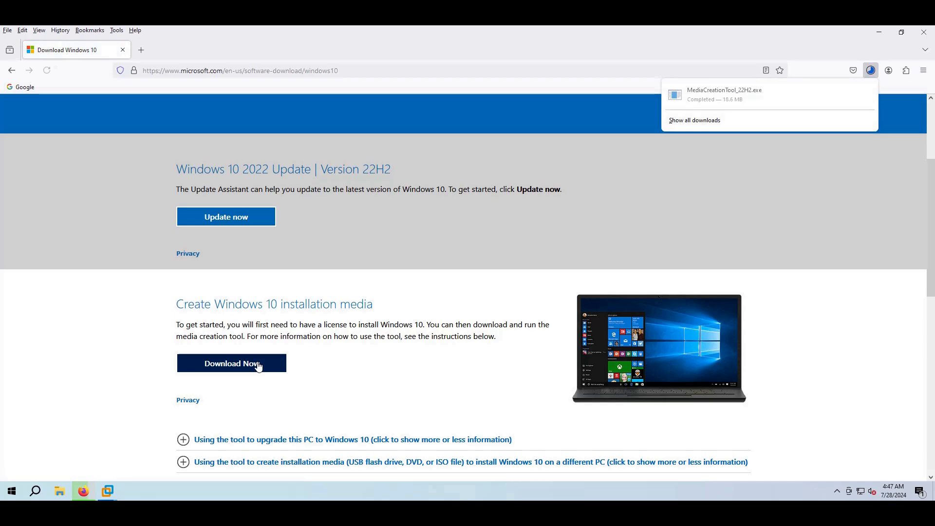
{"action": "left_click", "coordinate": [735, 99]}
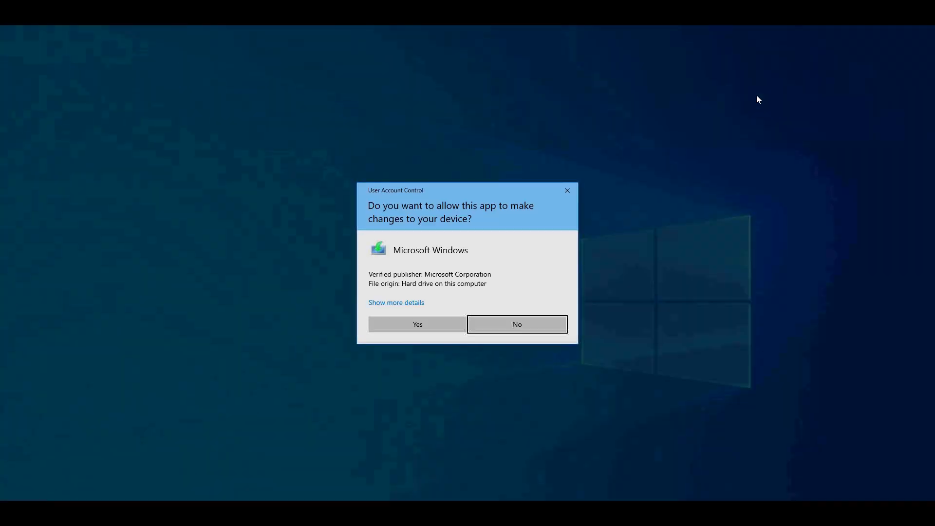
{"action": "left_click", "coordinate": [452, 324]}
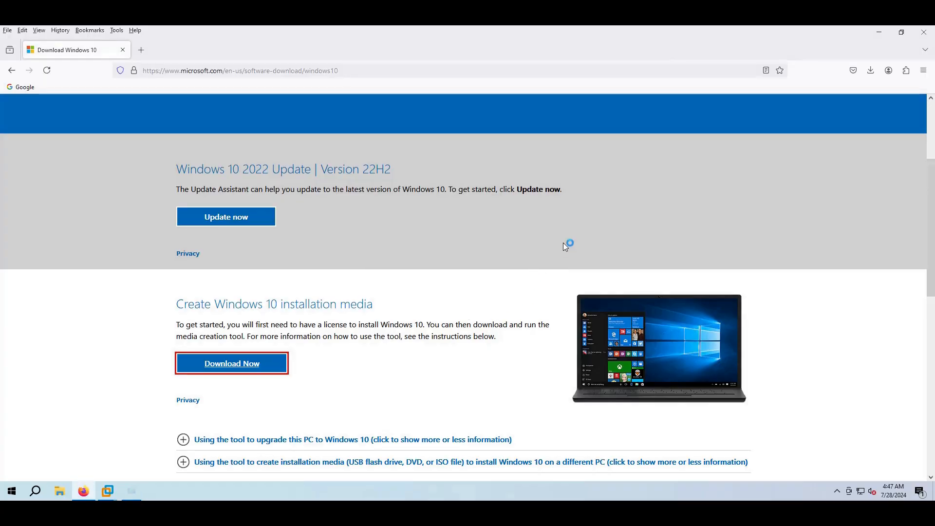
{"action": "left_click", "coordinate": [922, 31]}
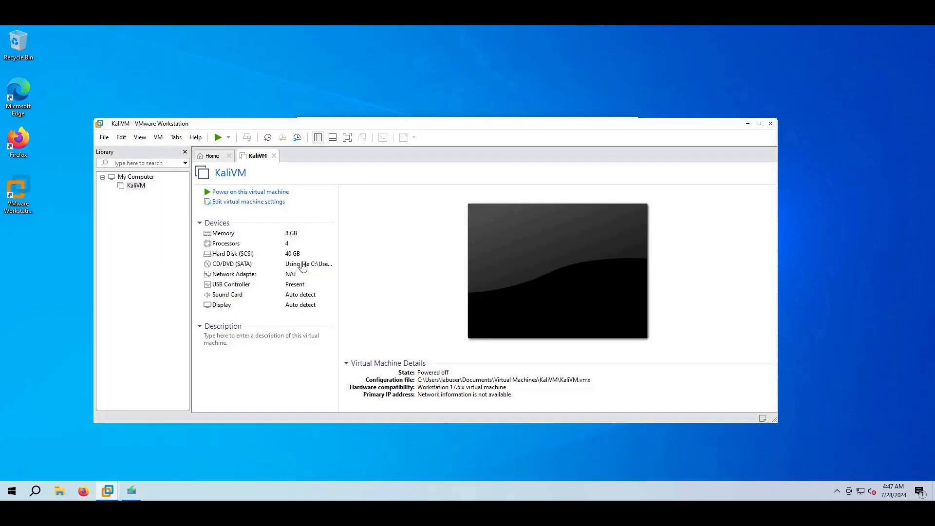
In Windows 10 Setup, choose to create installation media with the default language, architecture and edition
{"action": "left_click", "coordinate": [132, 493]}
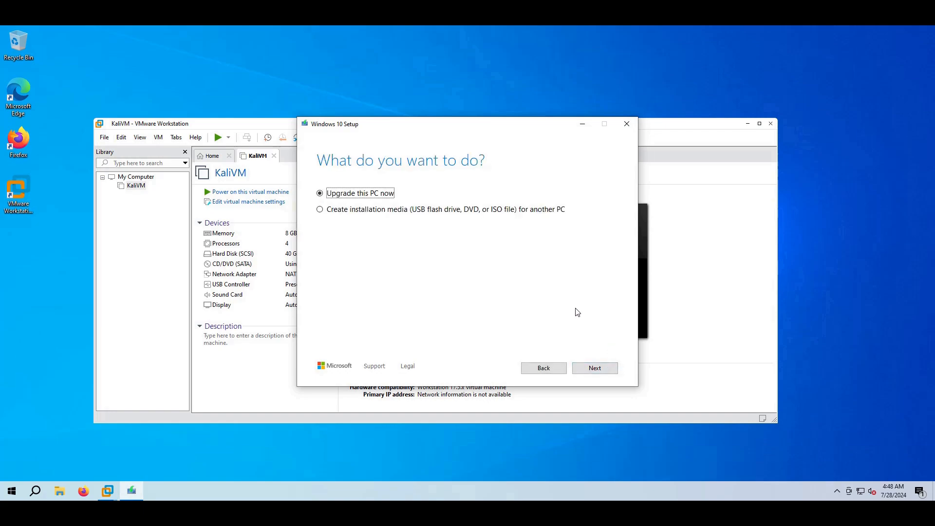
{"action": "left_click", "coordinate": [503, 213]}
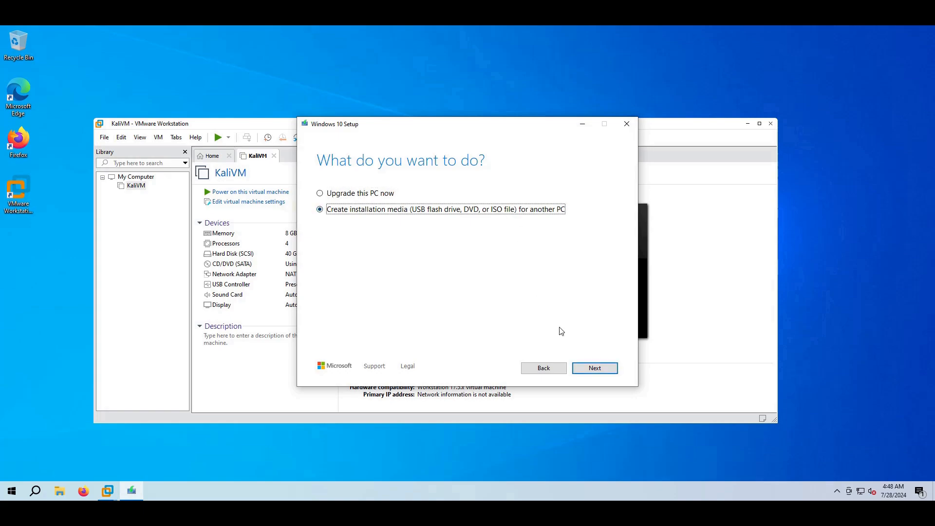
{"action": "left_click", "coordinate": [592, 368]}
{"action": "left_click", "coordinate": [590, 368]}
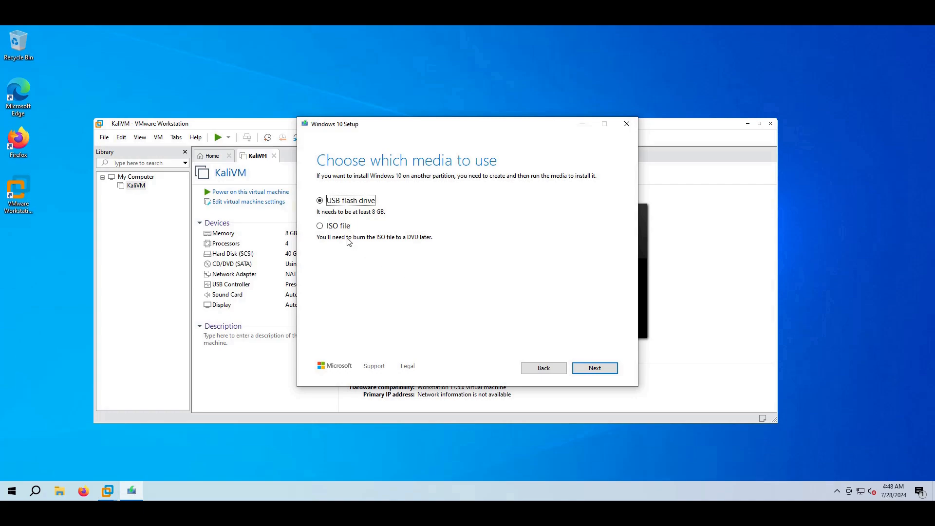
Pick ISO file as the media, save it as Windows in Downloads, and finish
{"action": "left_click", "coordinate": [335, 228]}
{"action": "left_click", "coordinate": [590, 368]}
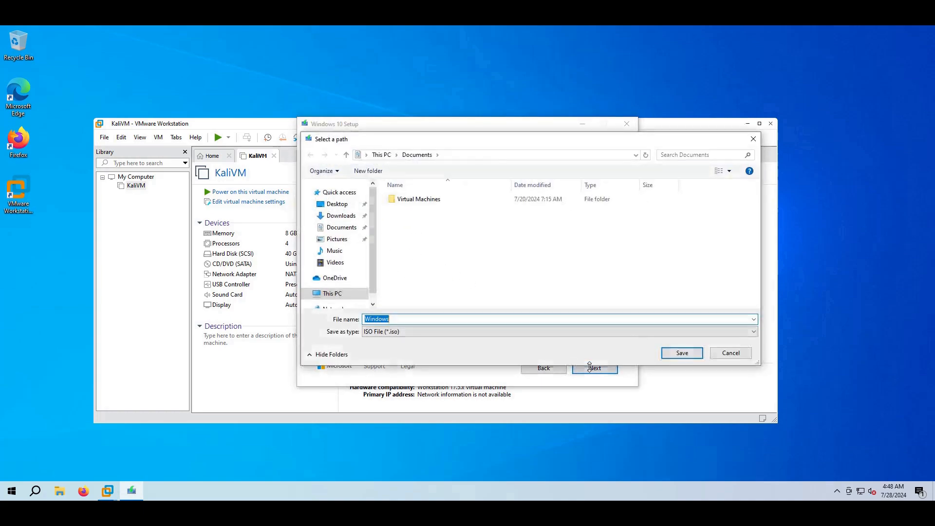
{"action": "left_click", "coordinate": [344, 216]}
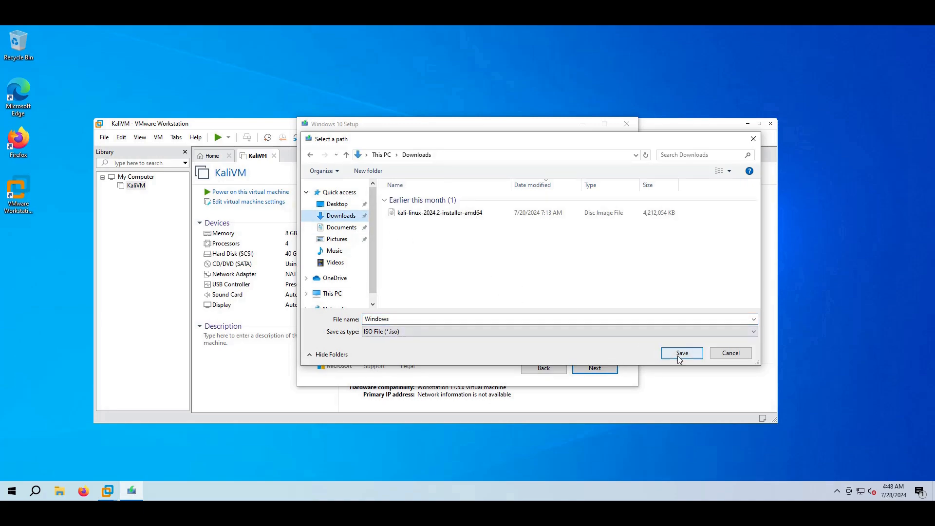
{"action": "left_click", "coordinate": [681, 354]}
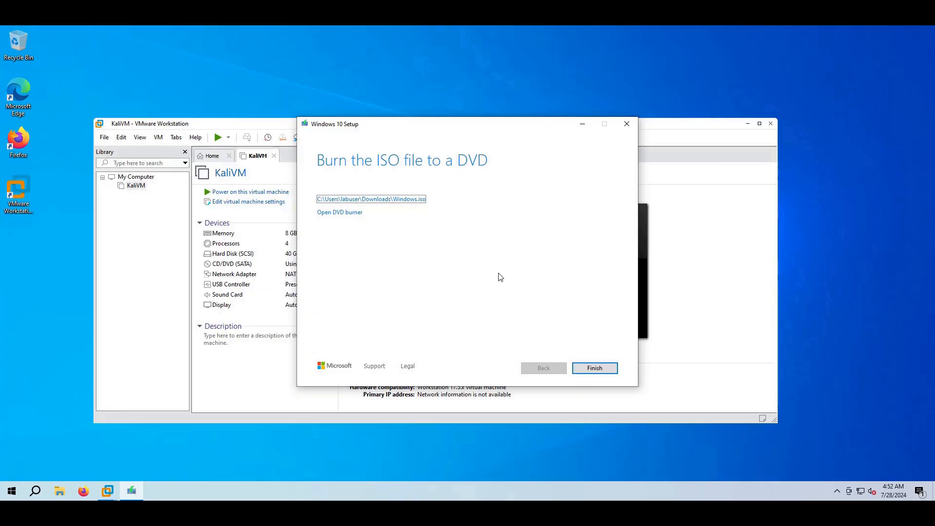
{"action": "left_click", "coordinate": [593, 367]}
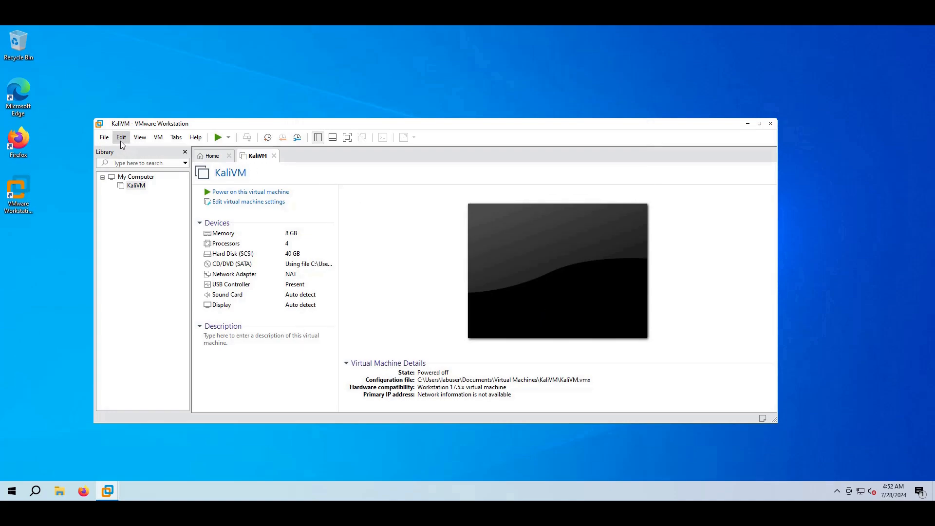
Start a Custom new virtual machine with the default Workstation 17.5.x hardware compatibility
{"action": "left_click", "coordinate": [104, 138]}
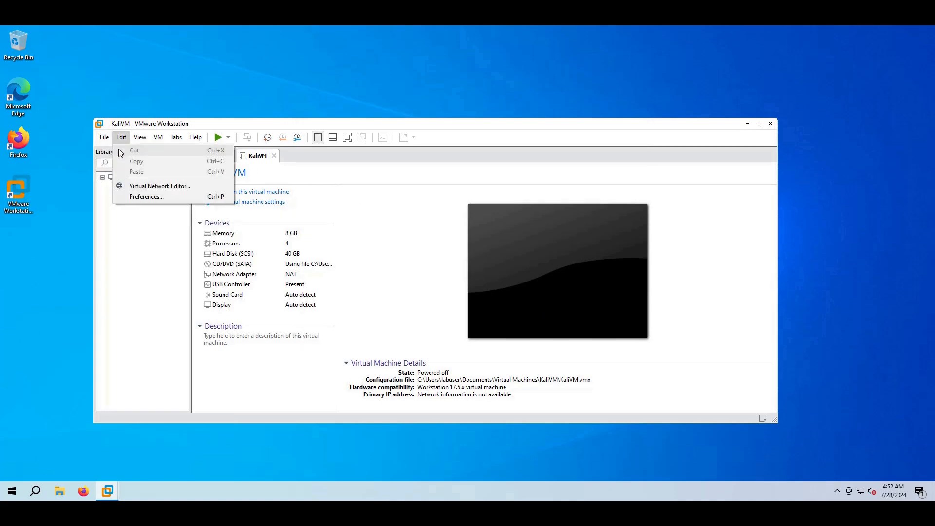
{"action": "left_click", "coordinate": [108, 152]}
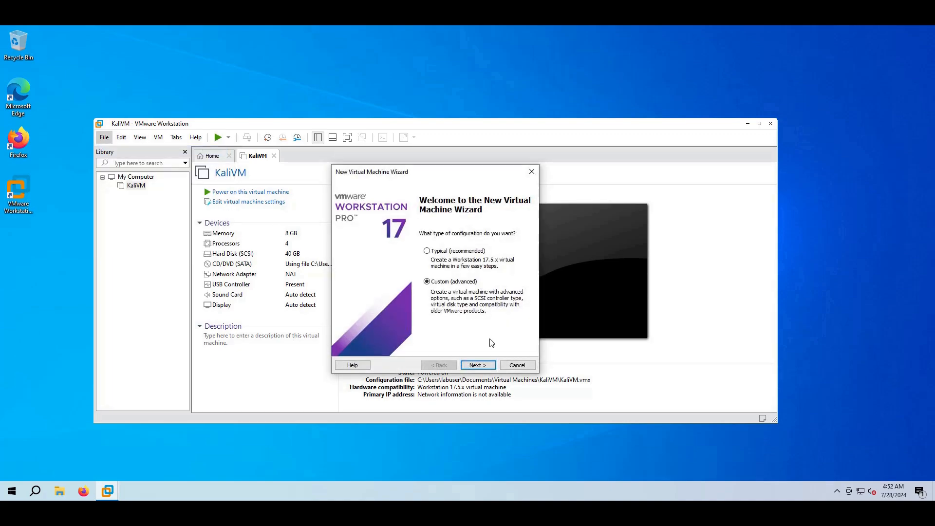
{"action": "left_click", "coordinate": [488, 366]}
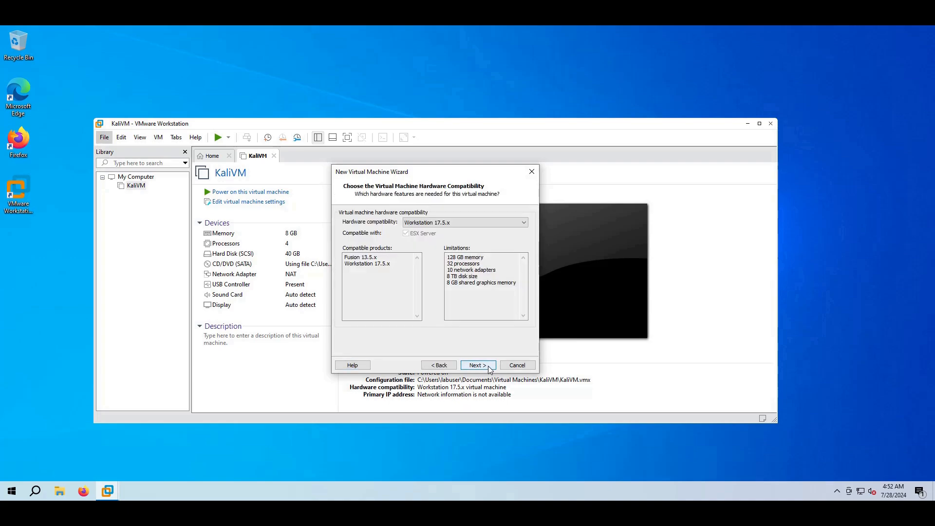
{"action": "left_click", "coordinate": [488, 366]}
Use Windows.iso from the Downloads folder as the installer disc image
{"action": "left_click", "coordinate": [399, 274]}
{"action": "left_click", "coordinate": [501, 284]}
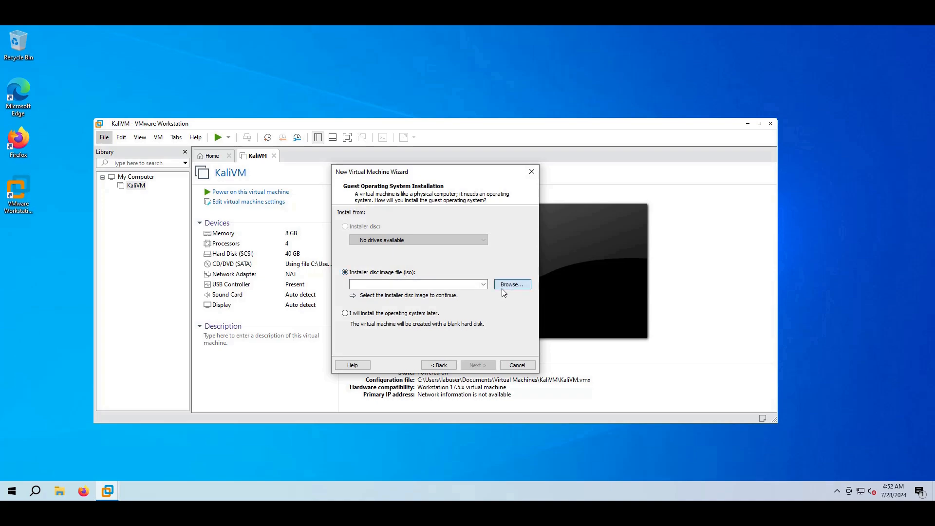
{"action": "left_click", "coordinate": [470, 264]}
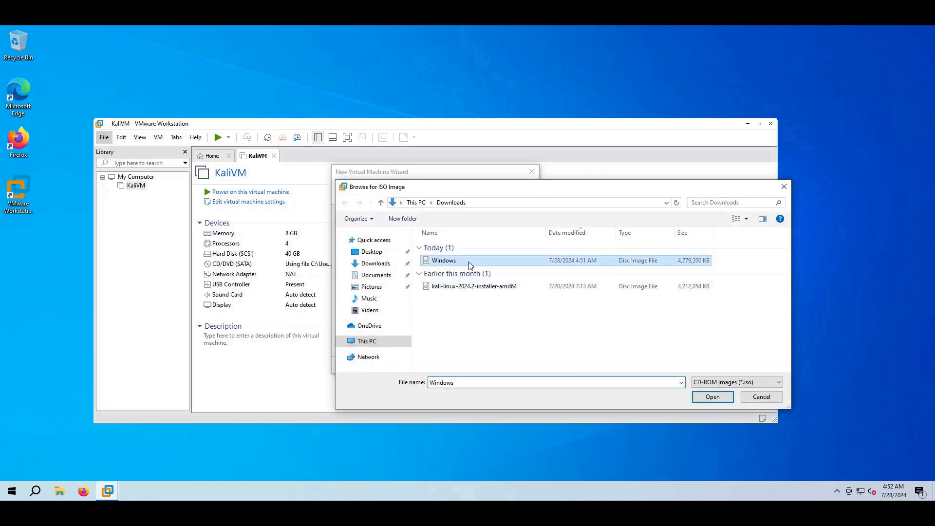
{"action": "left_click", "coordinate": [713, 397]}
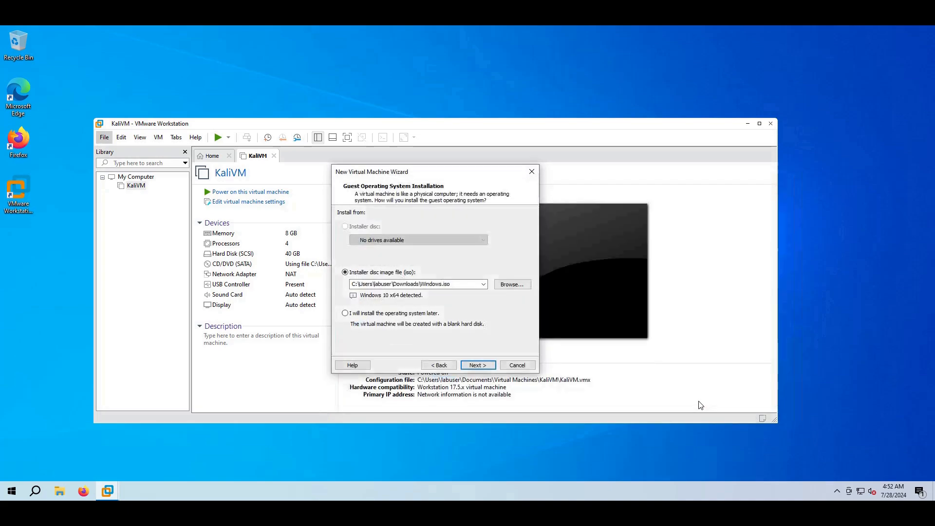
Keep the name Windows 10 x64 and UEFI firmware, and set 1 processor with 4 cores
{"action": "left_click", "coordinate": [479, 367]}
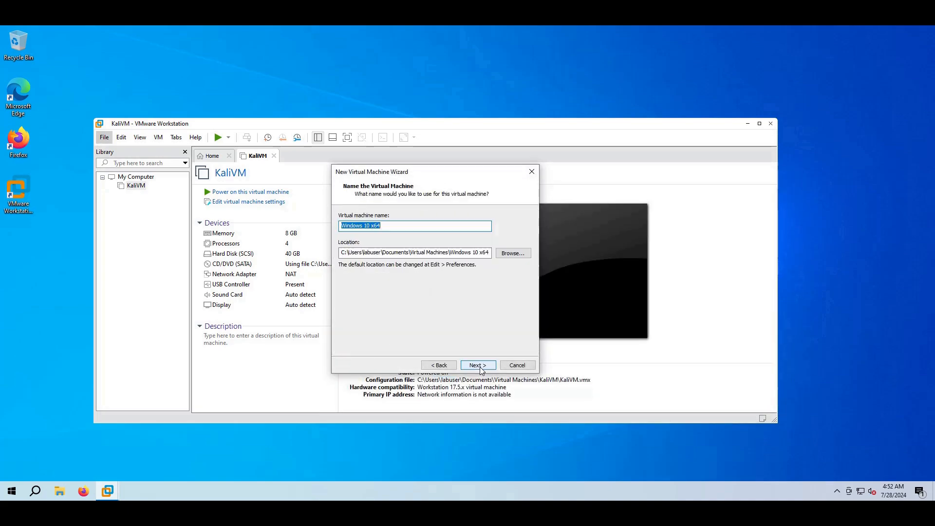
{"action": "left_click", "coordinate": [480, 366]}
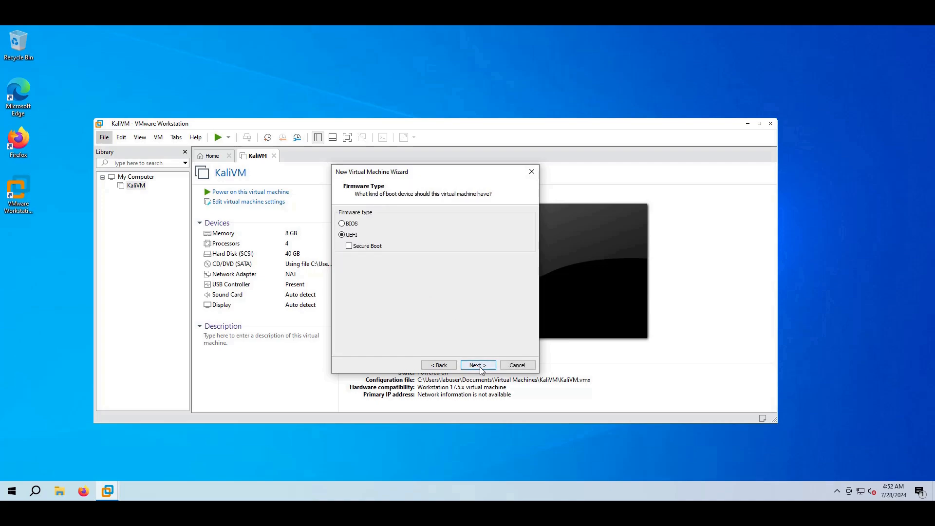
{"action": "left_click", "coordinate": [480, 366]}
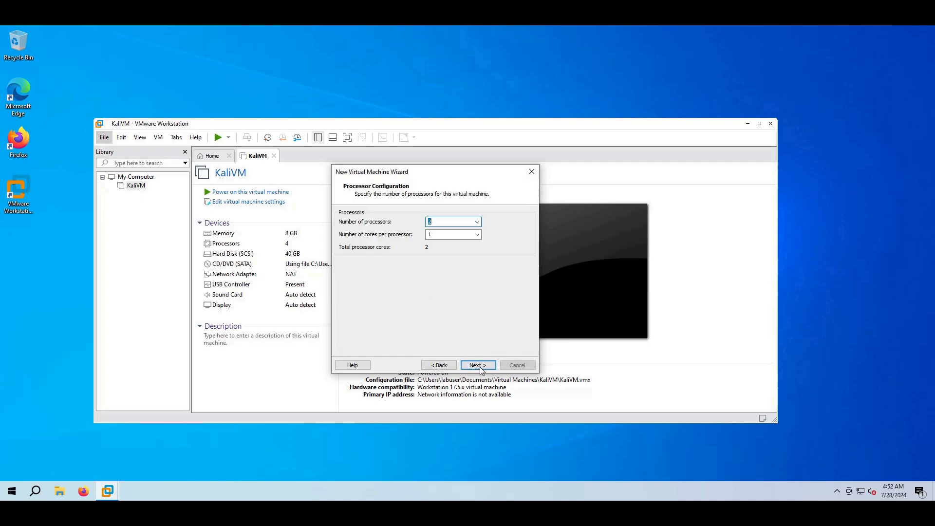
{"action": "type", "text": "1"}
{"action": "key", "text": "Tab"}
{"action": "type", "text": "4"}
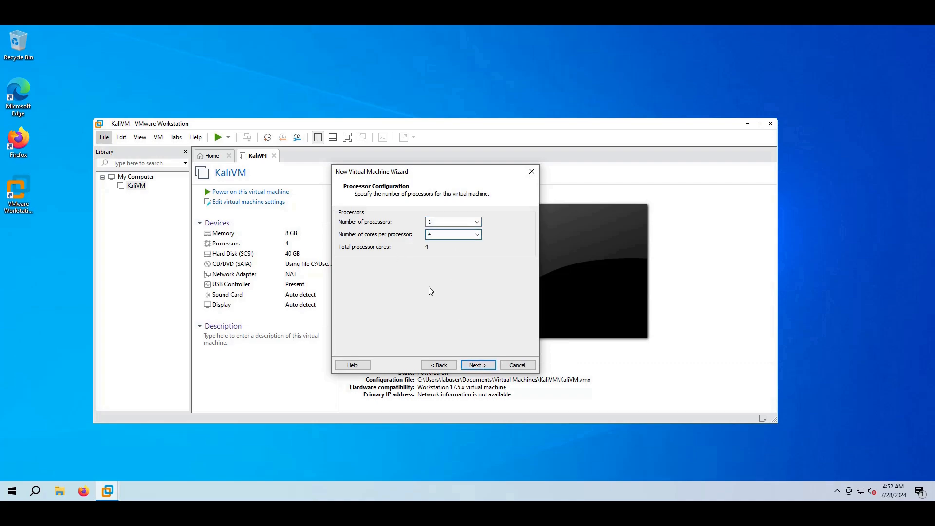
{"action": "left_click", "coordinate": [477, 365]}
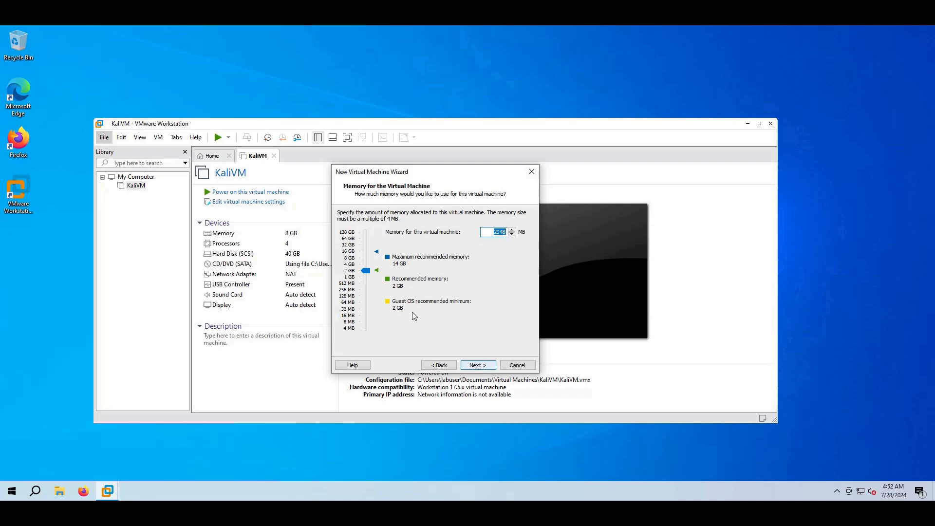
Give the VM 8192 MB memory, NAT networking, an LSI Logic SAS controller and NVMe disk type
{"action": "left_click_drag", "start_coordinate": [370, 272], "coordinate": [368, 259]}
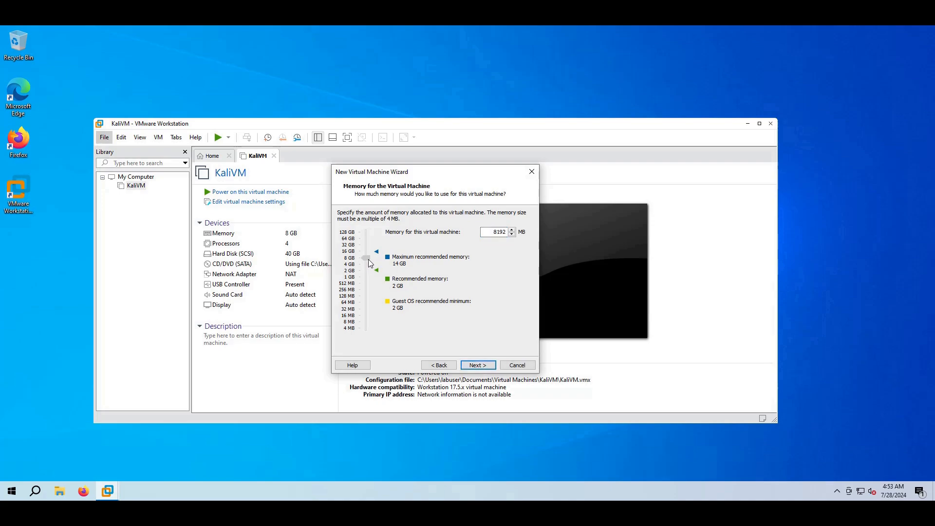
{"action": "left_click", "coordinate": [471, 366]}
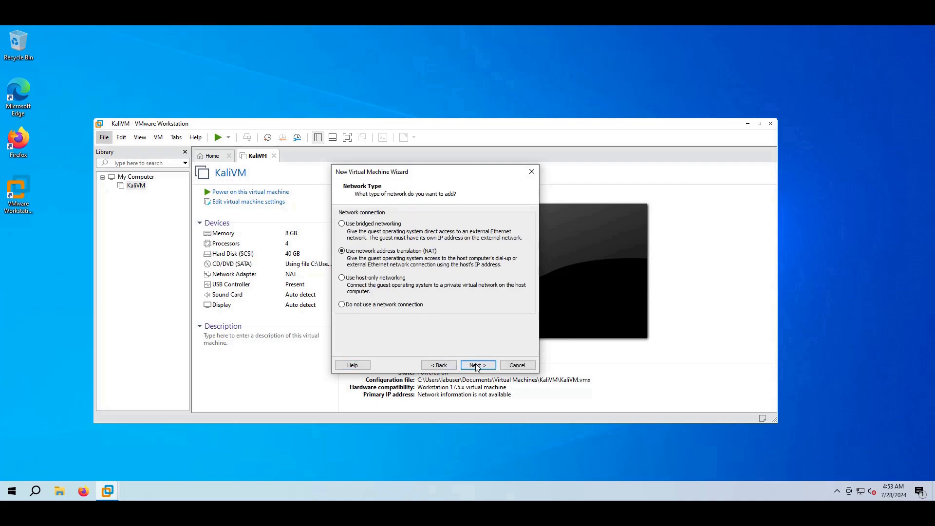
{"action": "left_click", "coordinate": [475, 365]}
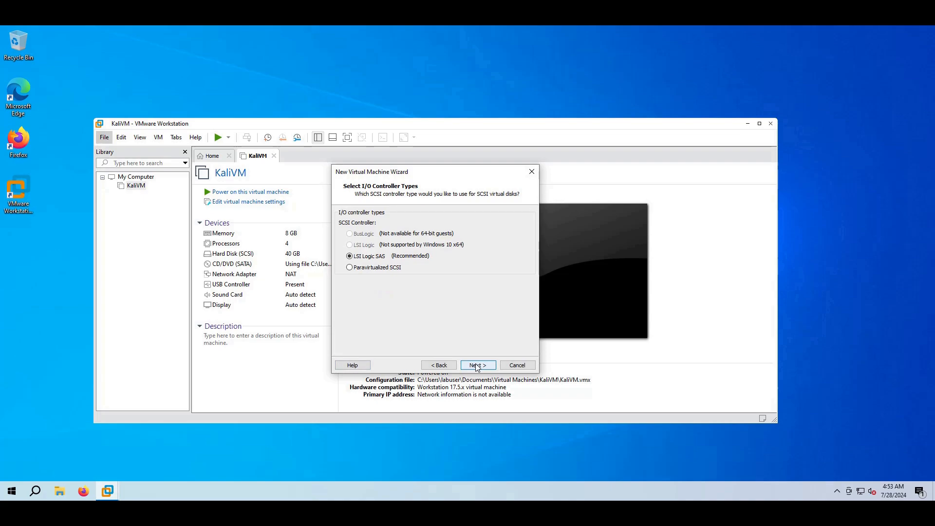
{"action": "left_click", "coordinate": [477, 367]}
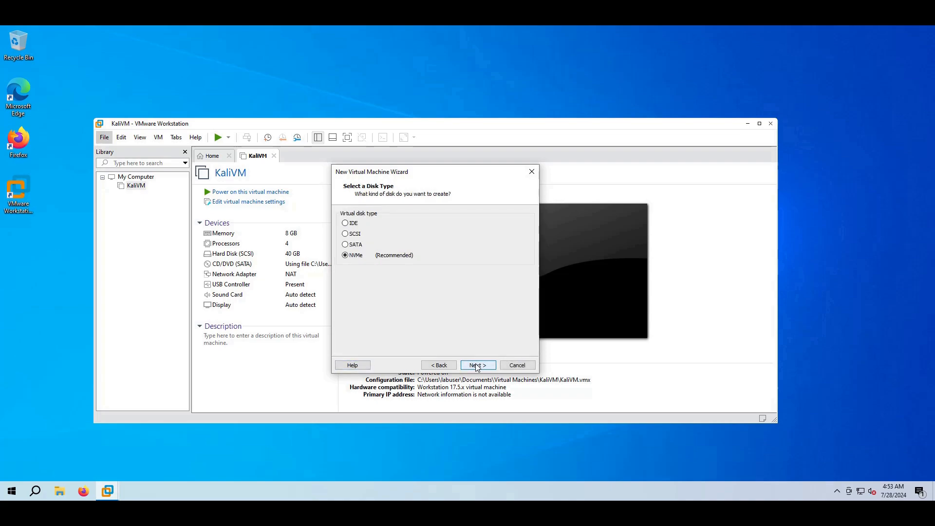
{"action": "left_click", "coordinate": [477, 366]}
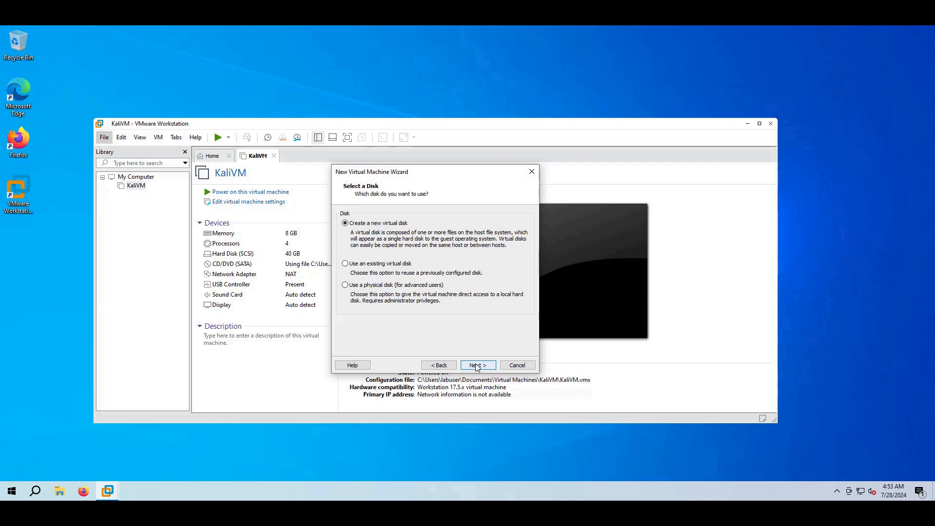
Create a new 40 GB split virtual disk with the default file name and finish the wizard
{"action": "left_click", "coordinate": [476, 366]}
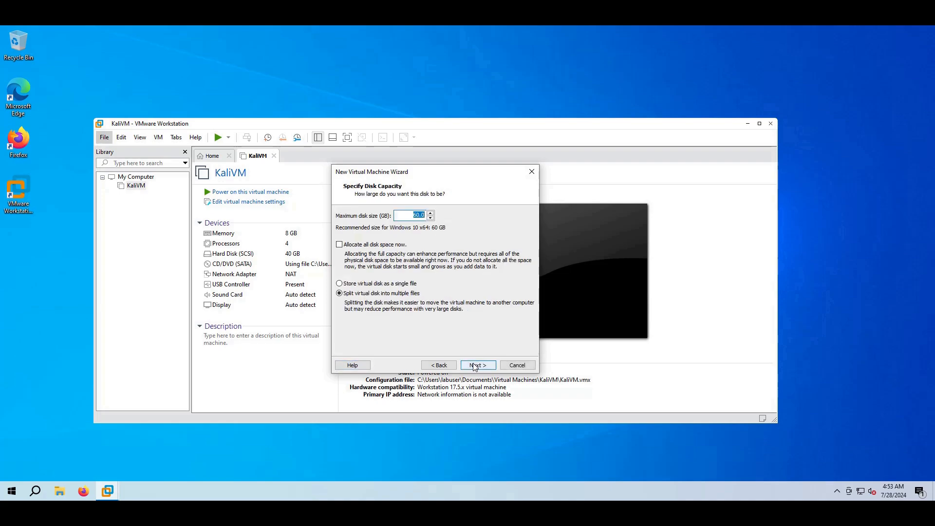
{"action": "type", "text": "40"}
{"action": "left_click", "coordinate": [477, 366]}
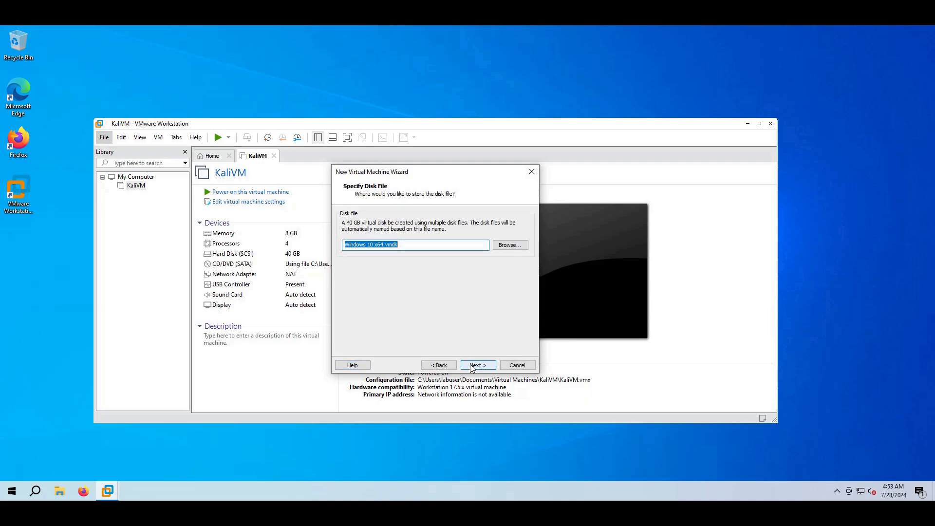
{"action": "left_click", "coordinate": [472, 366]}
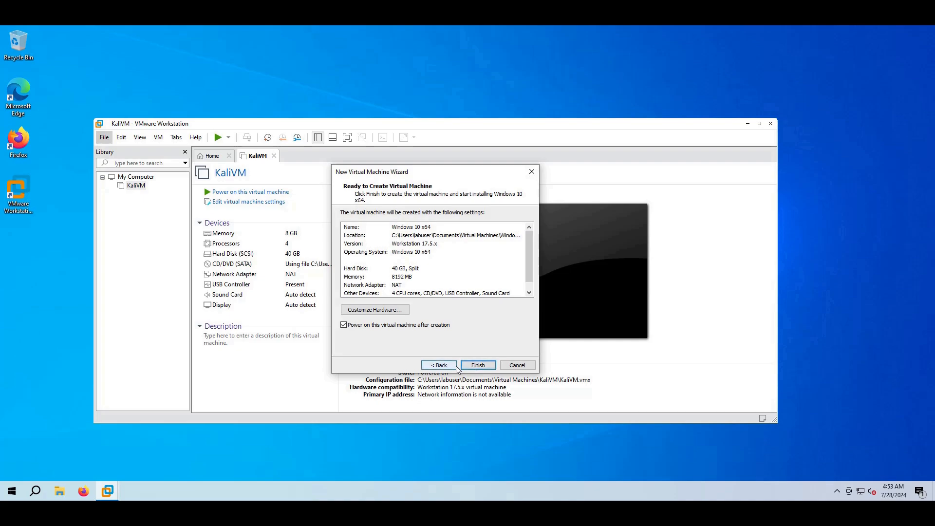
{"action": "left_click", "coordinate": [474, 367]}
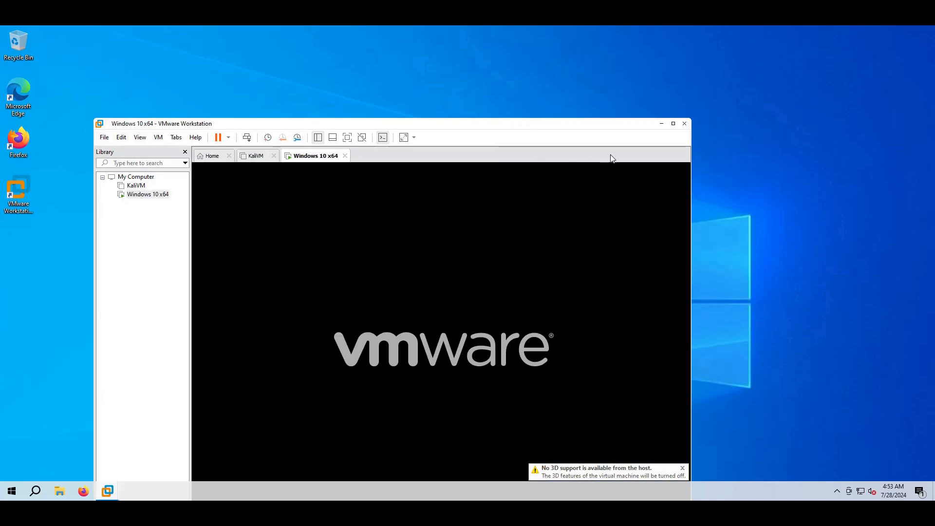
Maximize the VMware window, boot the Windows 10 x64 VM from the DVD, then release input with Ctrl+Alt
{"action": "left_click", "coordinate": [673, 124]}
{"action": "left_click", "coordinate": [561, 221]}
{"action": "key", "text": "Return"}
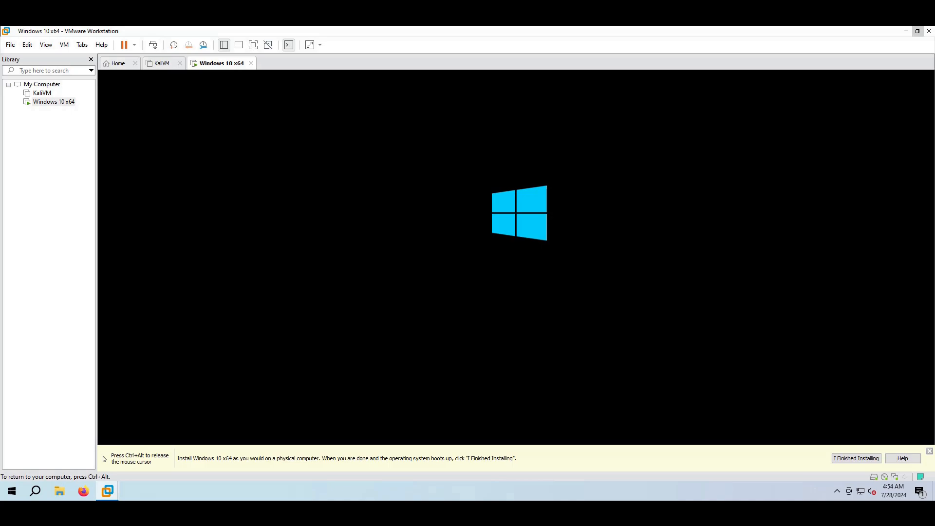
{"action": "key", "text": "ctrl+alt"}
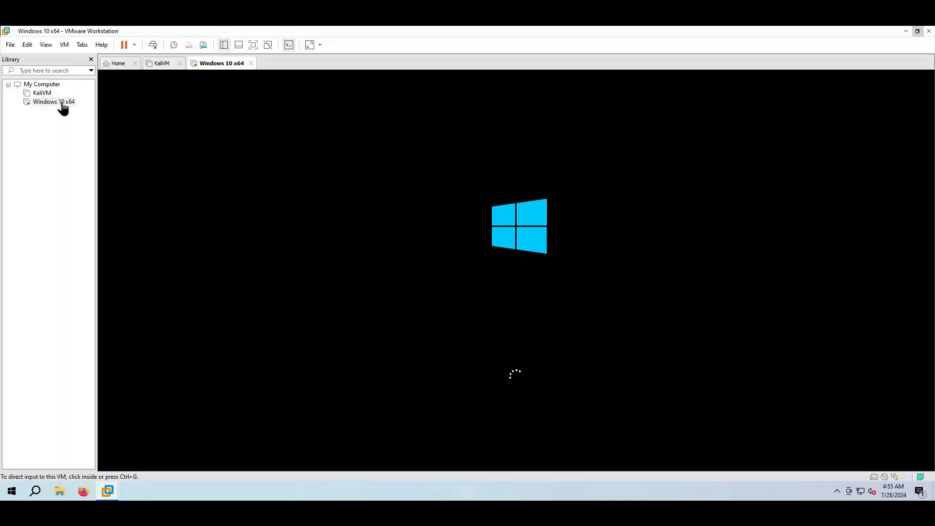
Set the Windows 10 x64 VM's NAT network adapter to not connected in VM Settings
{"action": "right_click", "coordinate": [58, 104]}
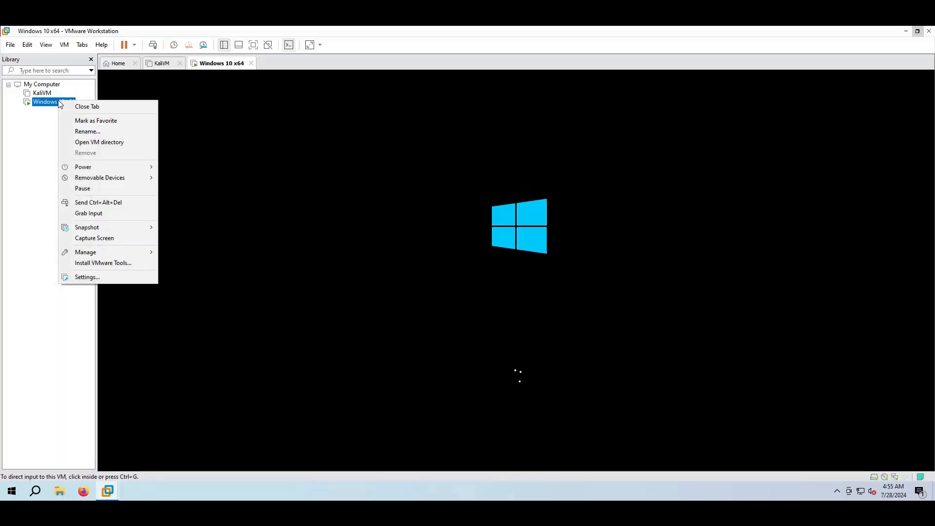
{"action": "left_click", "coordinate": [101, 279]}
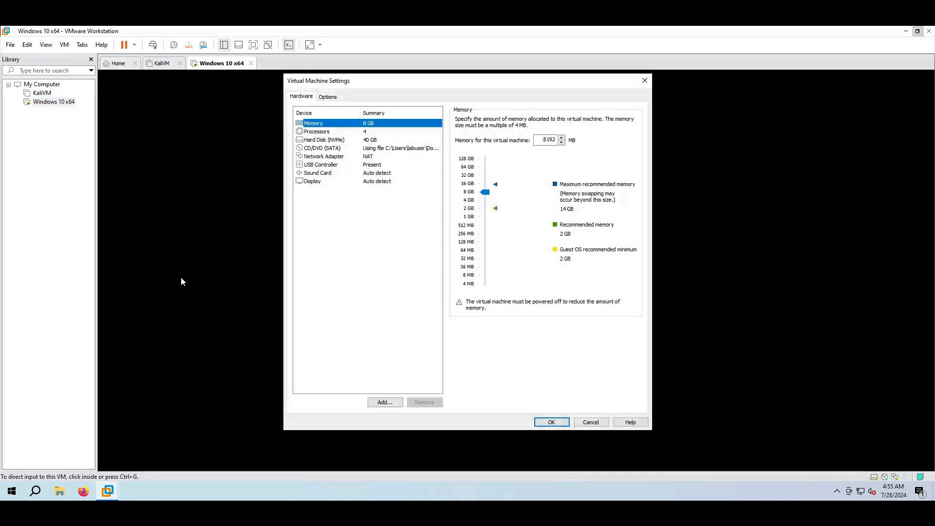
{"action": "left_click", "coordinate": [337, 157]}
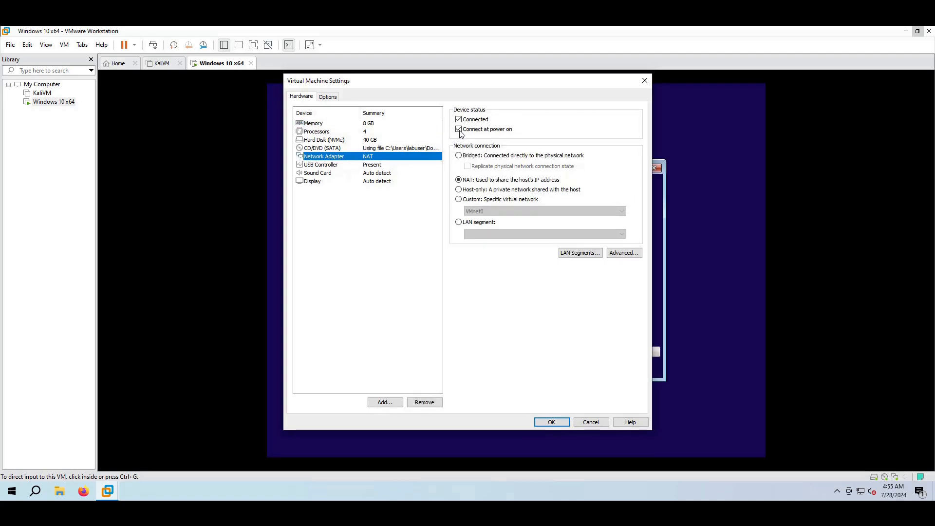
{"action": "left_click", "coordinate": [485, 121]}
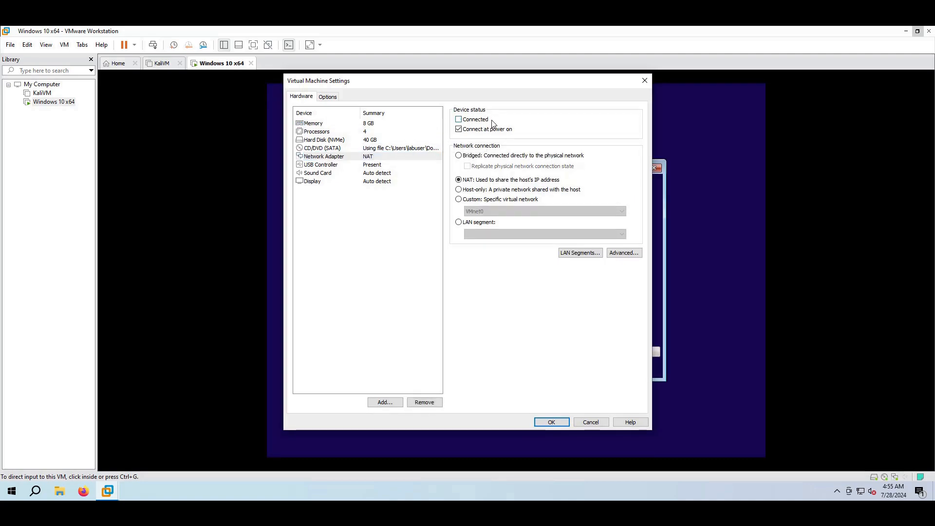
Keep the VM settings, start Windows Setup with default language and keyboard, and skip the product key
{"action": "left_click", "coordinate": [564, 426]}
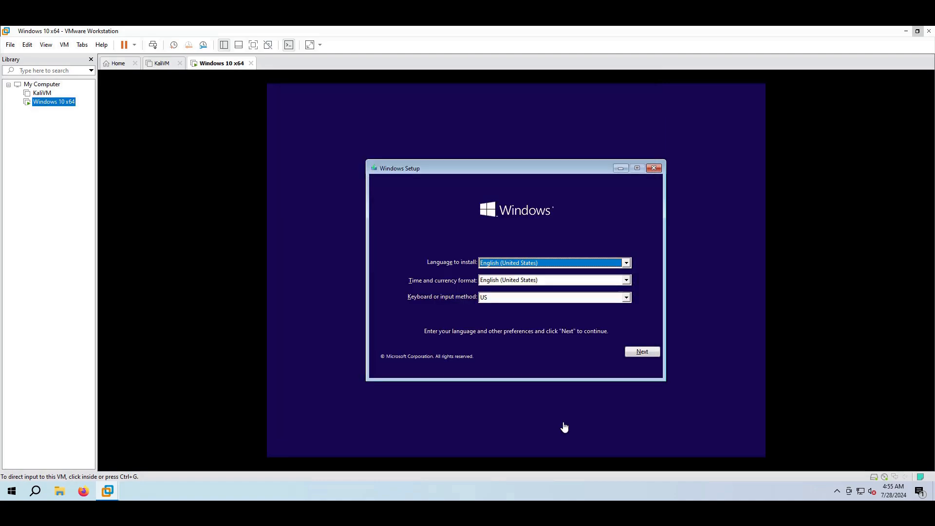
{"action": "left_click", "coordinate": [603, 370]}
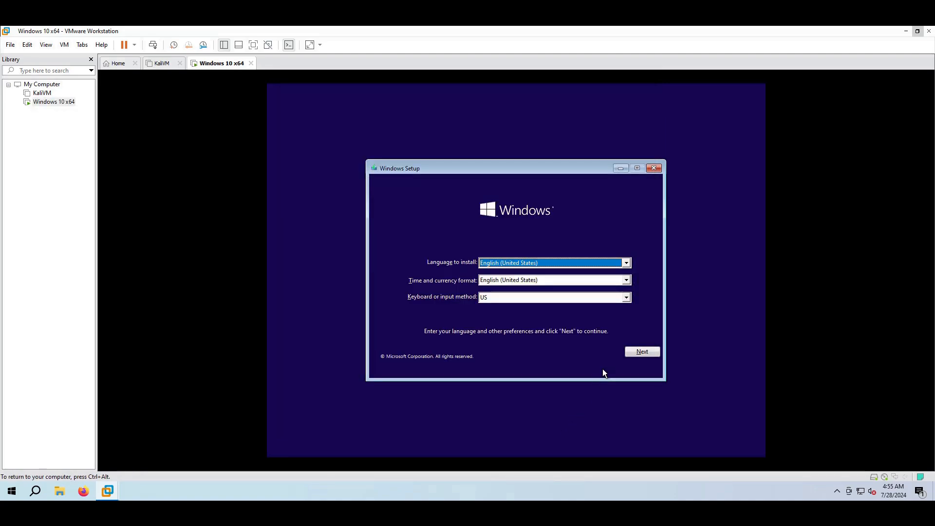
{"action": "left_click", "coordinate": [643, 352]}
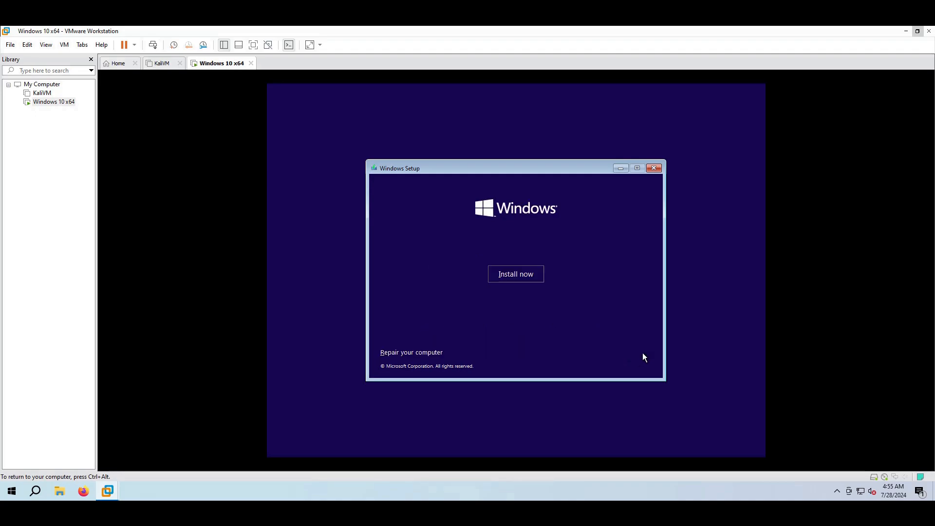
{"action": "left_click", "coordinate": [510, 273]}
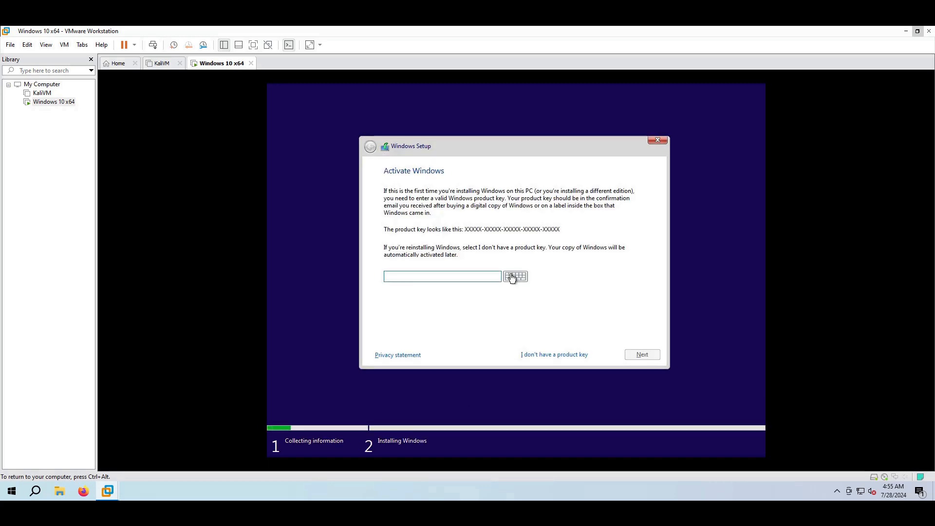
{"action": "left_click", "coordinate": [544, 357]}
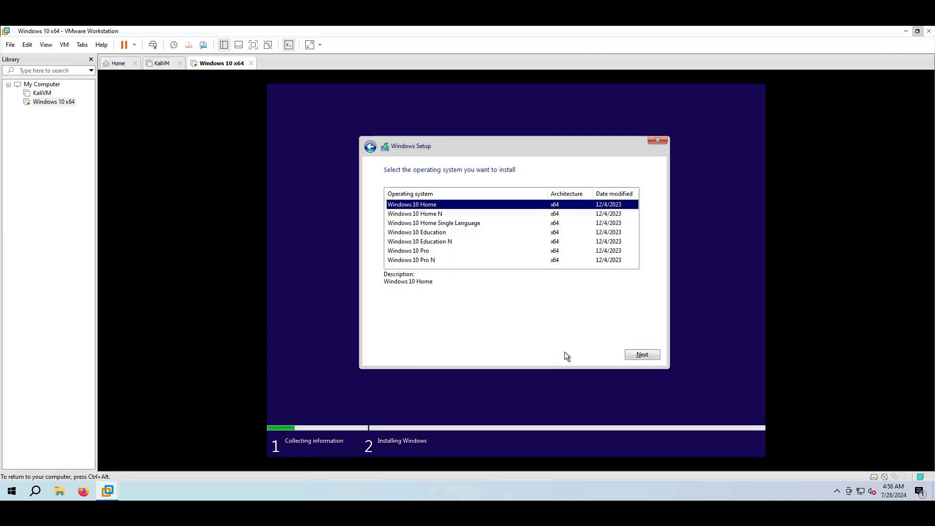
Choose Windows 10 Home, accept the license, and custom-install onto the 40 GB unallocated drive
{"action": "left_click", "coordinate": [635, 356]}
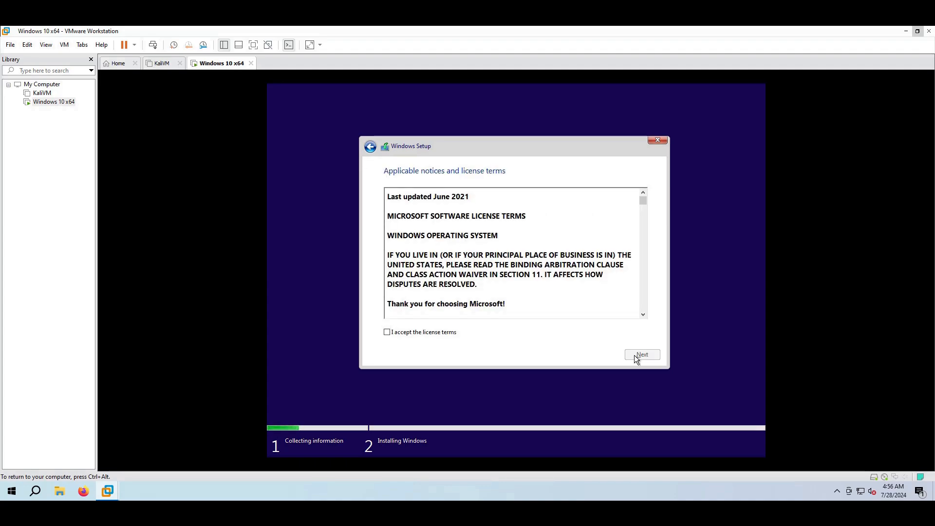
{"action": "left_click", "coordinate": [441, 332]}
{"action": "left_click", "coordinate": [642, 354]}
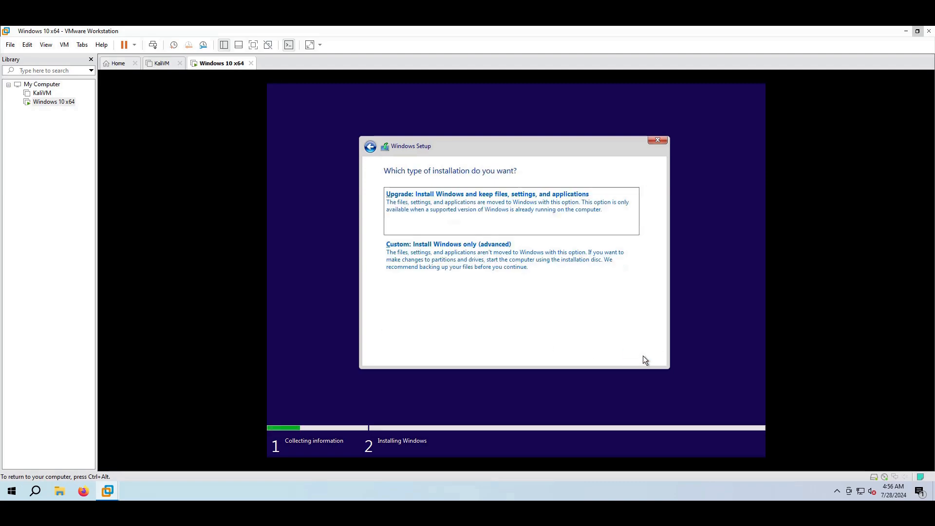
{"action": "left_click", "coordinate": [558, 268]}
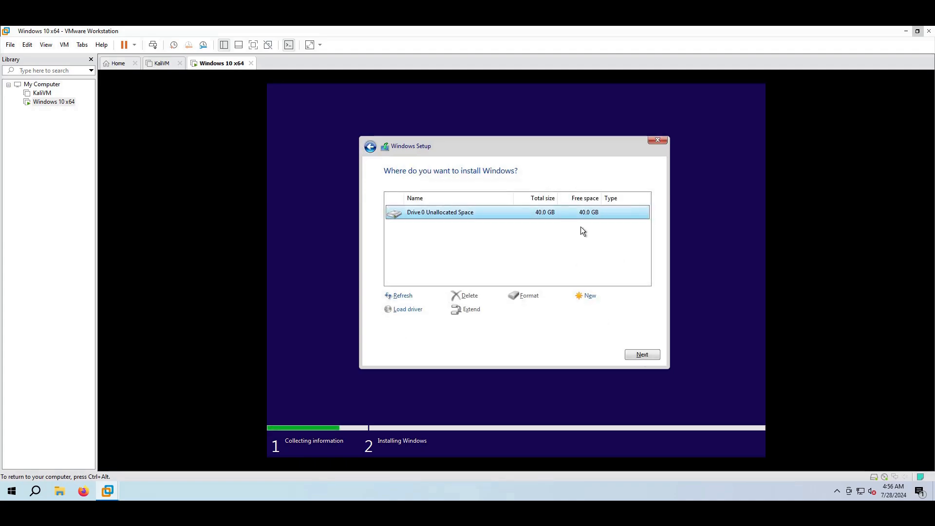
{"action": "left_click", "coordinate": [641, 354]}
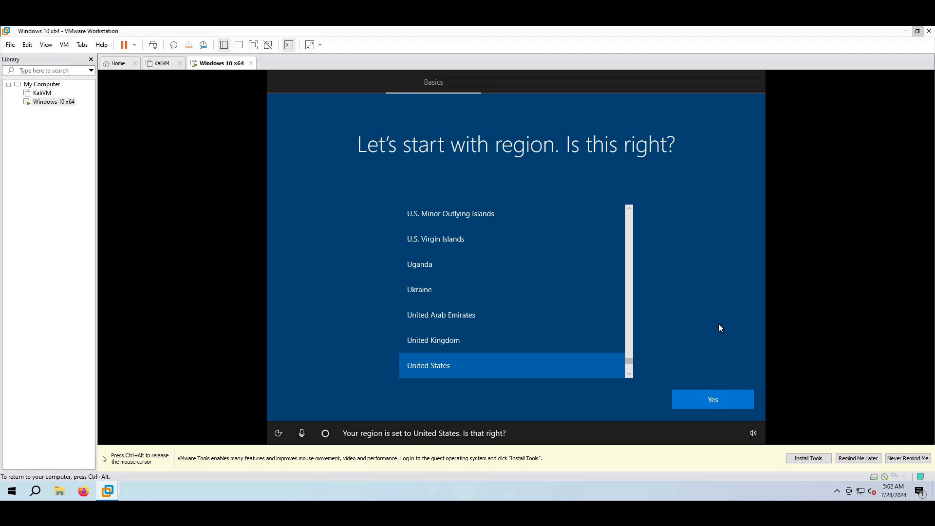
Confirm United States region and US keyboard, skip a second layout, and continue with limited offline setup
{"action": "left_click", "coordinate": [722, 398]}
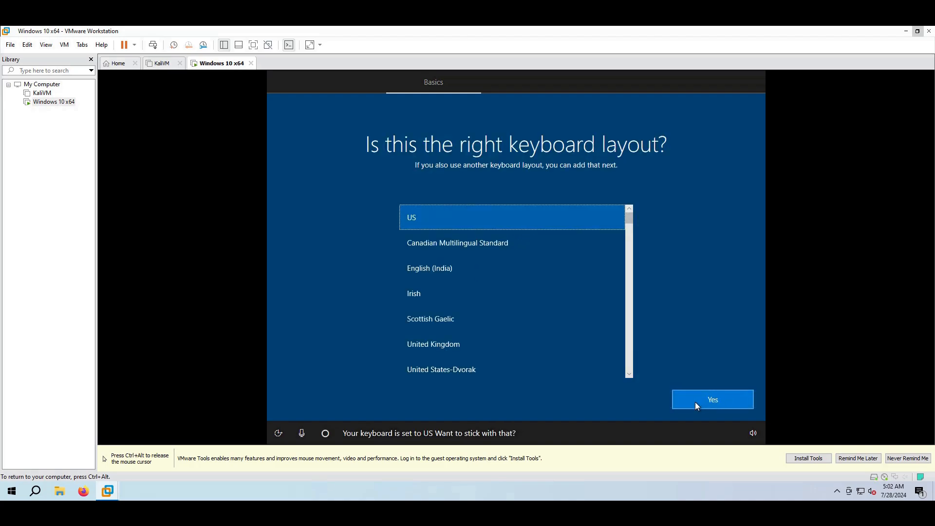
{"action": "left_click", "coordinate": [695, 404]}
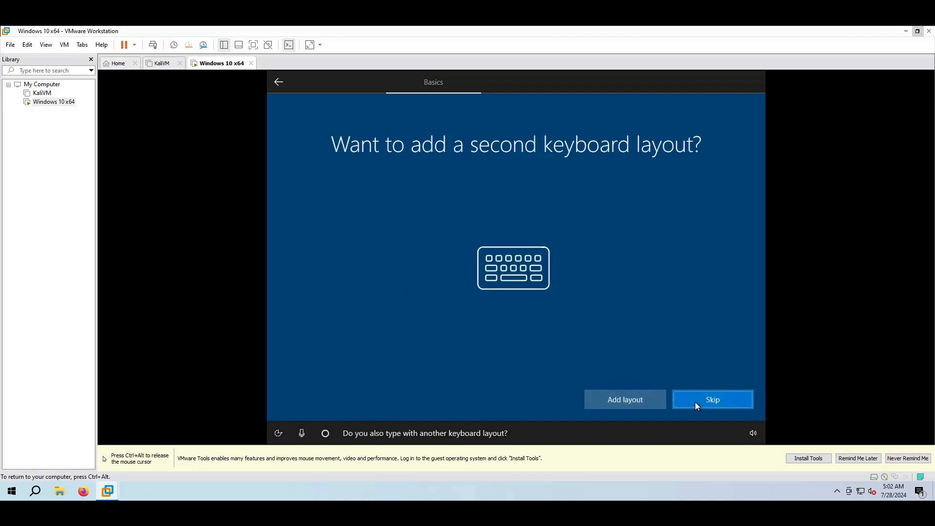
{"action": "left_click", "coordinate": [714, 401]}
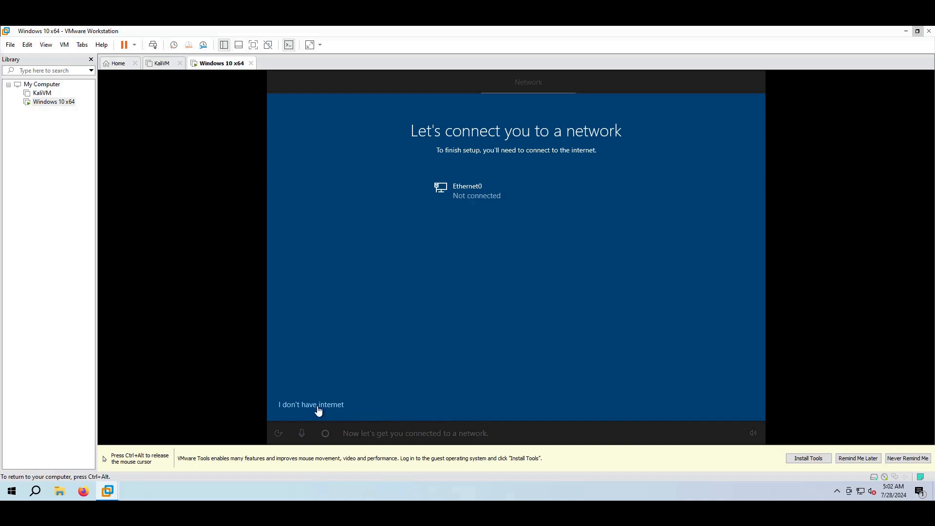
{"action": "left_click", "coordinate": [318, 405]}
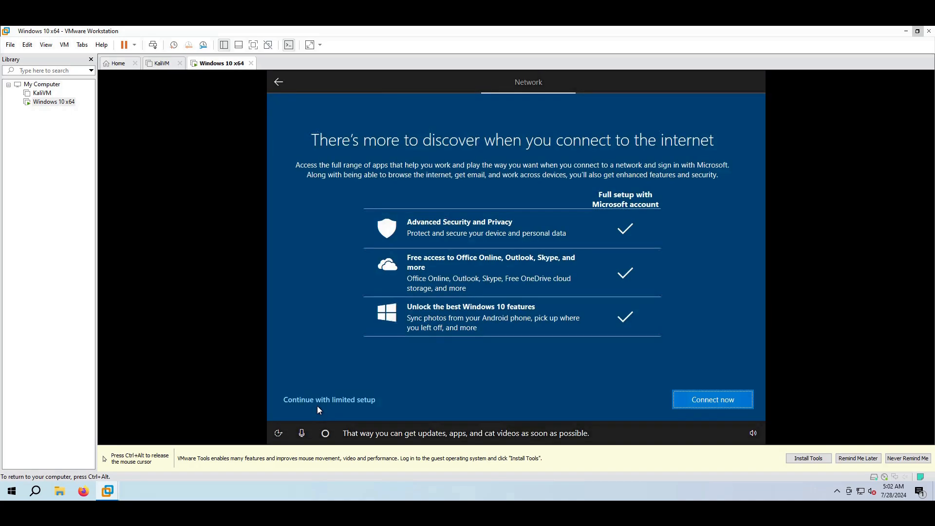
{"action": "left_click", "coordinate": [340, 400]}
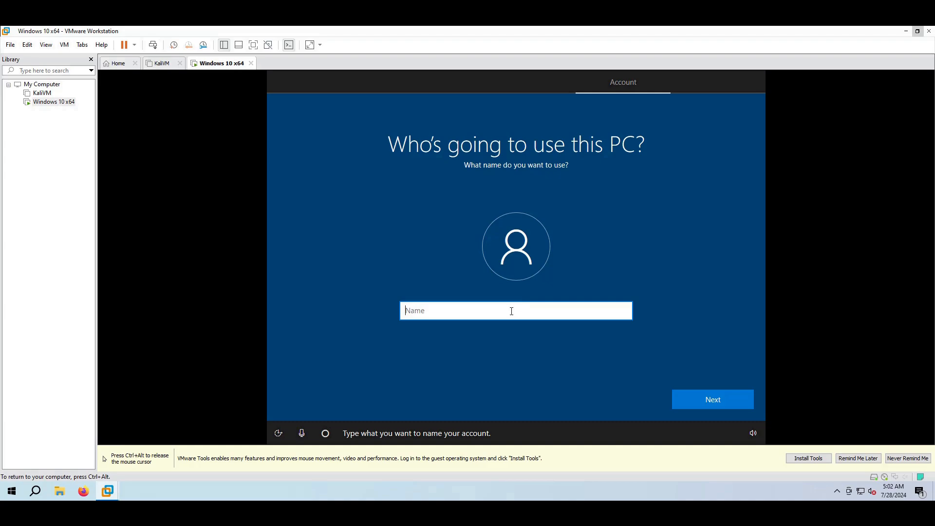
Name the local account 'labuser', then enter and confirm the account password
{"action": "type", "text": "labuser"}
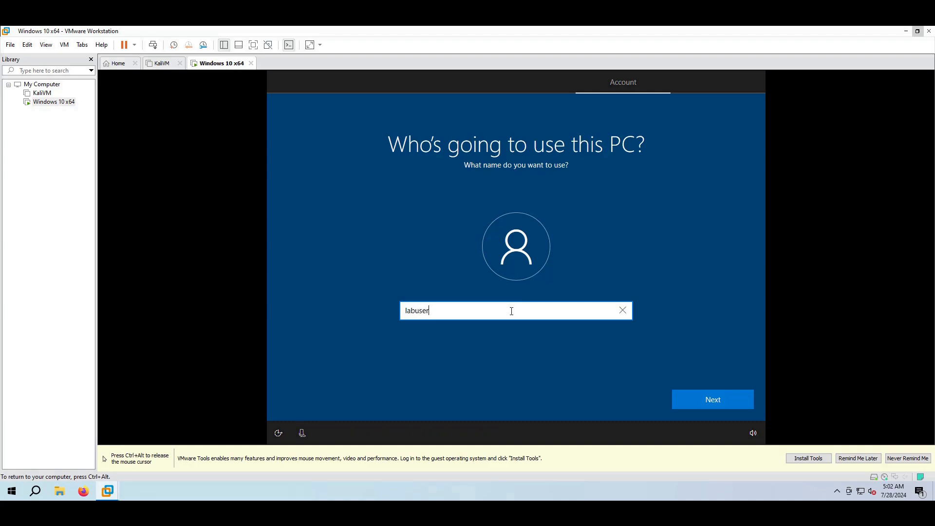
{"action": "key", "text": "Return"}
{"action": "type", "text": "••••••••••••••"}
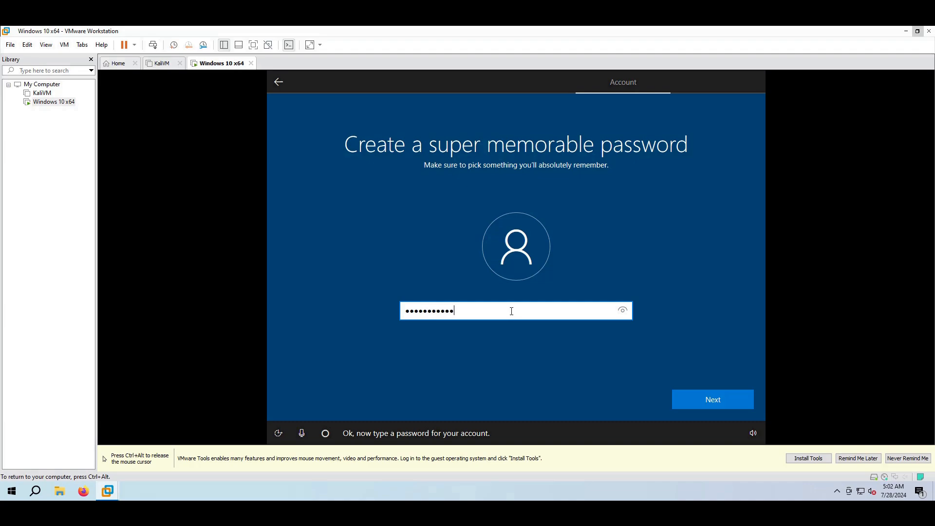
{"action": "key", "text": "Return"}
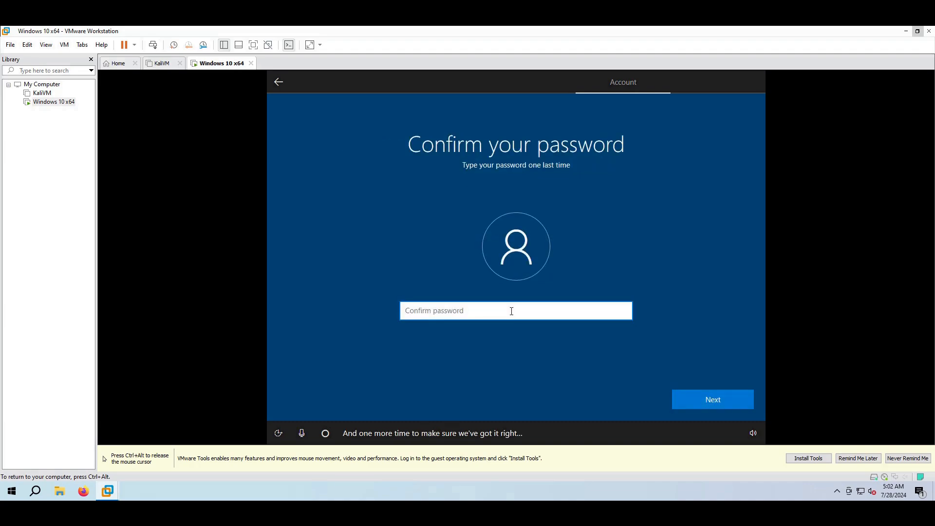
{"action": "type", "text": "••••••••••••••"}
{"action": "key", "text": "Return"}
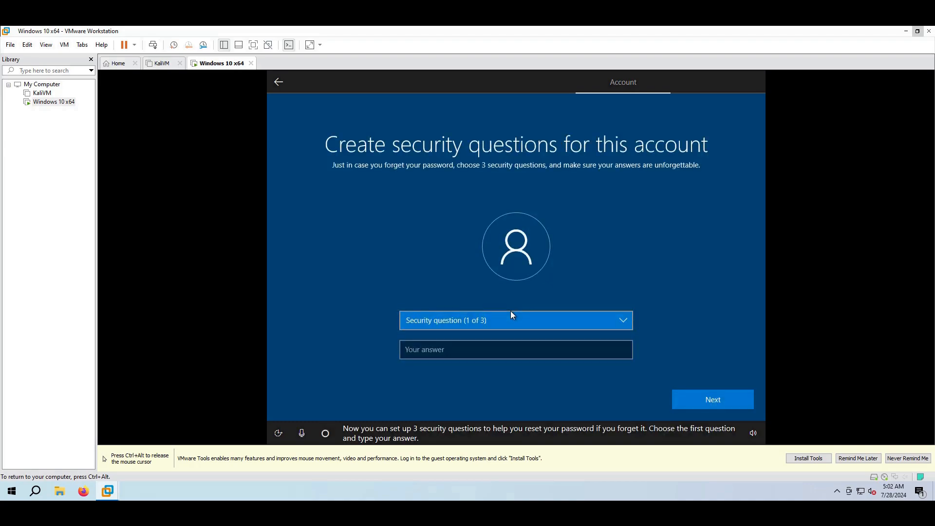
Answer the first pet's name, birth city and childhood nickname security questions ('skip', 'skip', 's')
{"action": "key", "text": "Down"}
{"action": "key", "text": "Tab"}
{"action": "type", "text": "skip"}
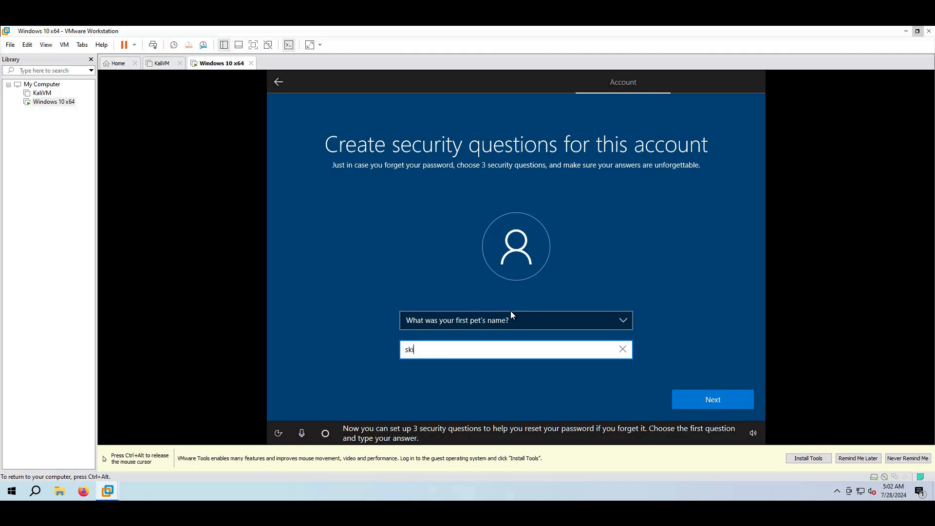
{"action": "key", "text": "Tab"}
{"action": "key", "text": "Return"}
{"action": "key", "text": "Down"}
{"action": "key", "text": "Tab"}
{"action": "type", "text": "skip"}
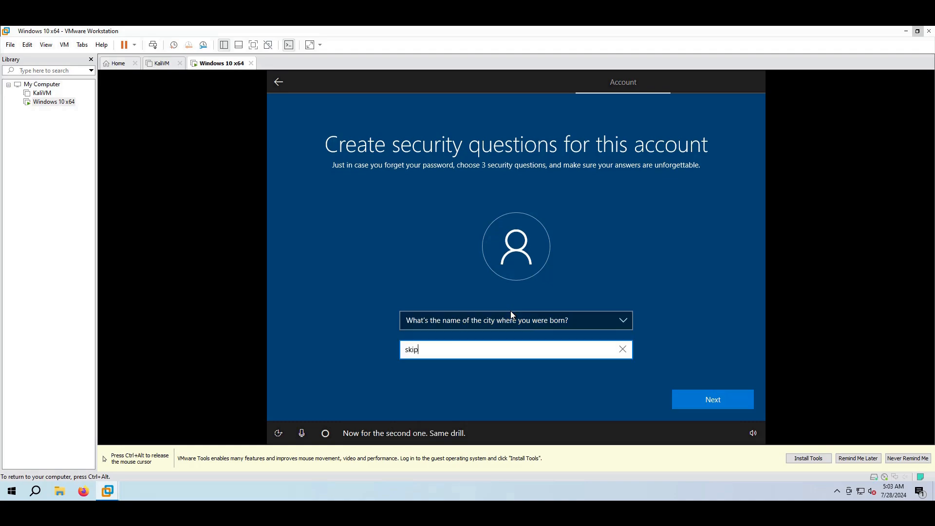
{"action": "key", "text": "Tab"}
{"action": "key", "text": "Return"}
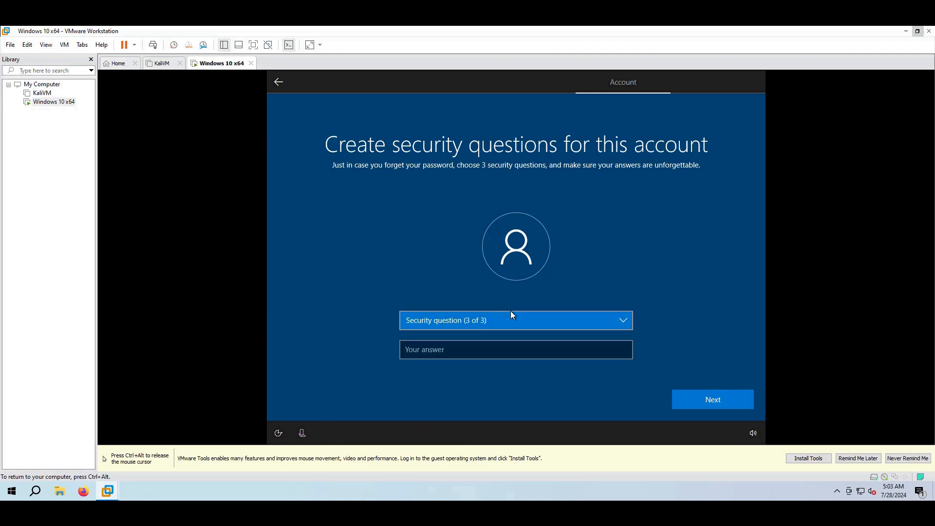
{"action": "key", "text": "Down"}
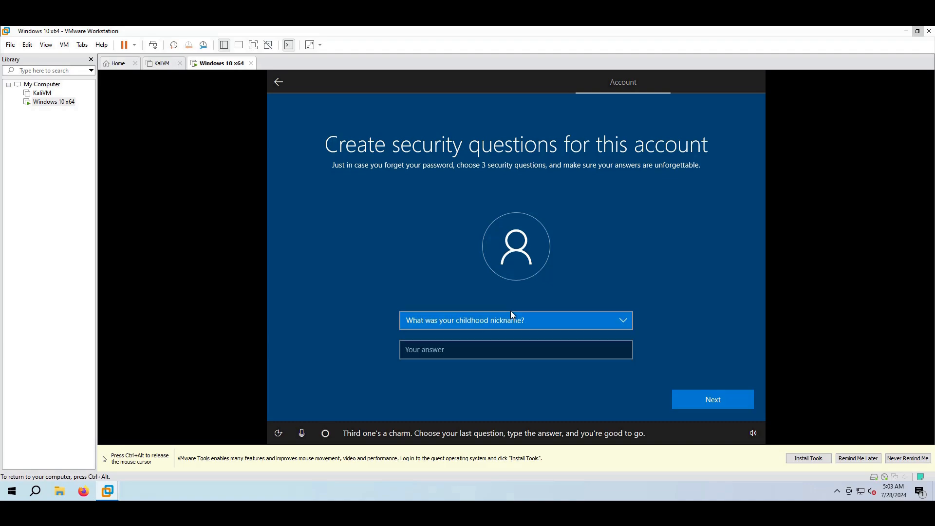
{"action": "key", "text": "Tab"}
{"action": "type", "text": "s"}
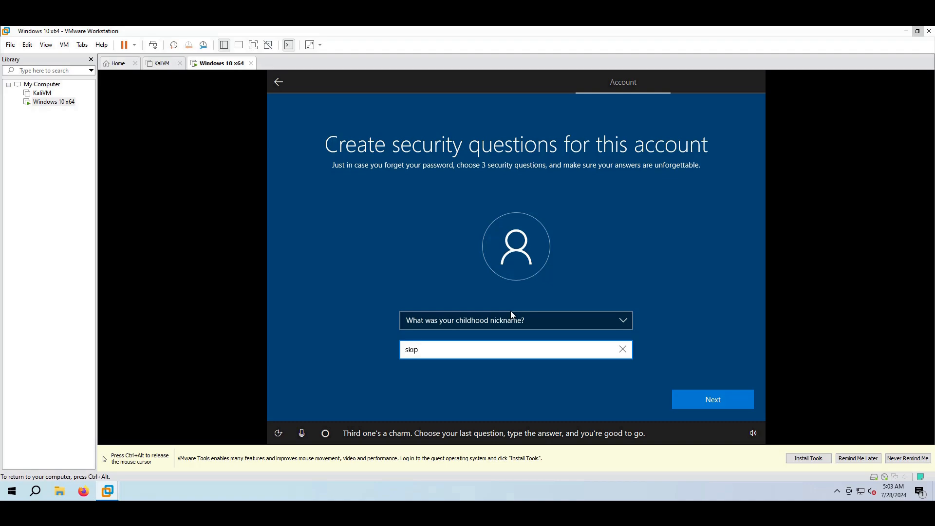
{"action": "key", "text": "Return"}
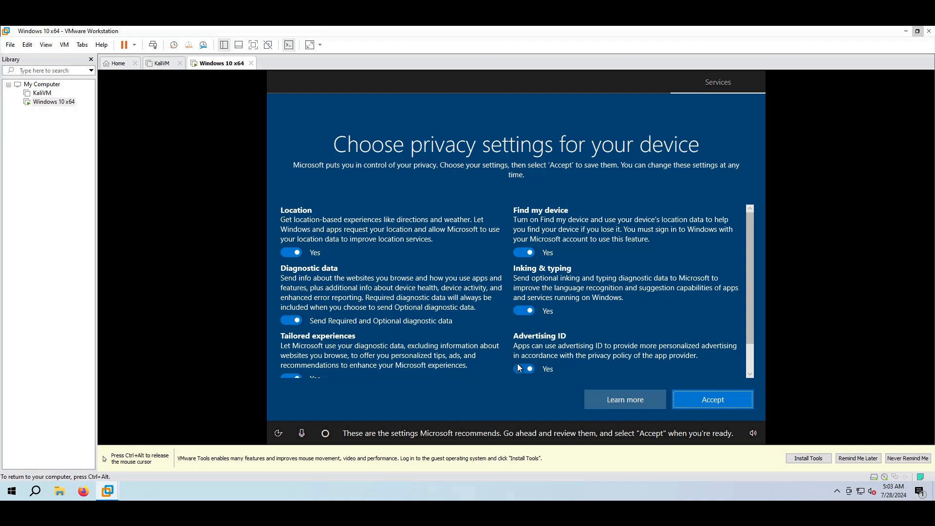
Turn off advertising ID, inking, Find my device, location and tailored experiences, set diagnostics to Required, decline Cortana
{"action": "left_click", "coordinate": [517, 364]}
{"action": "left_click", "coordinate": [530, 311]}
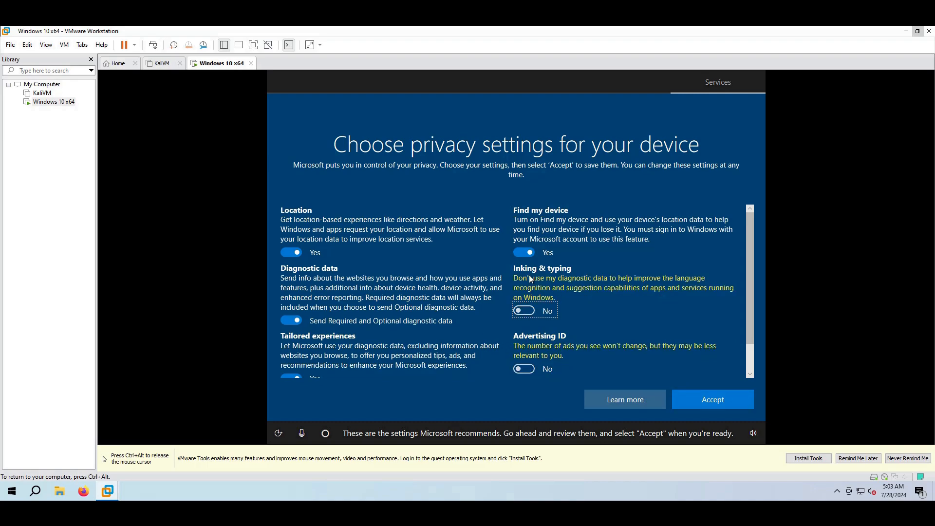
{"action": "left_click", "coordinate": [526, 253]}
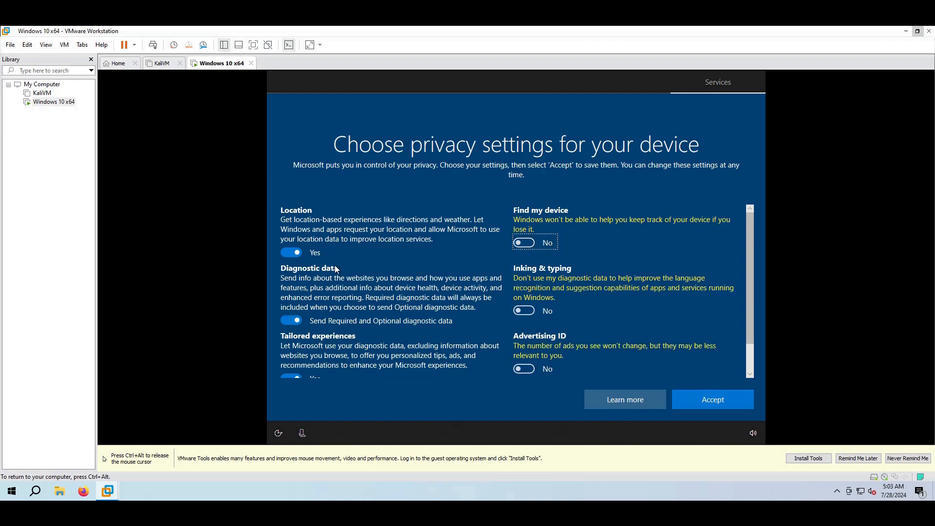
{"action": "left_click", "coordinate": [291, 254]}
{"action": "left_click", "coordinate": [294, 312]}
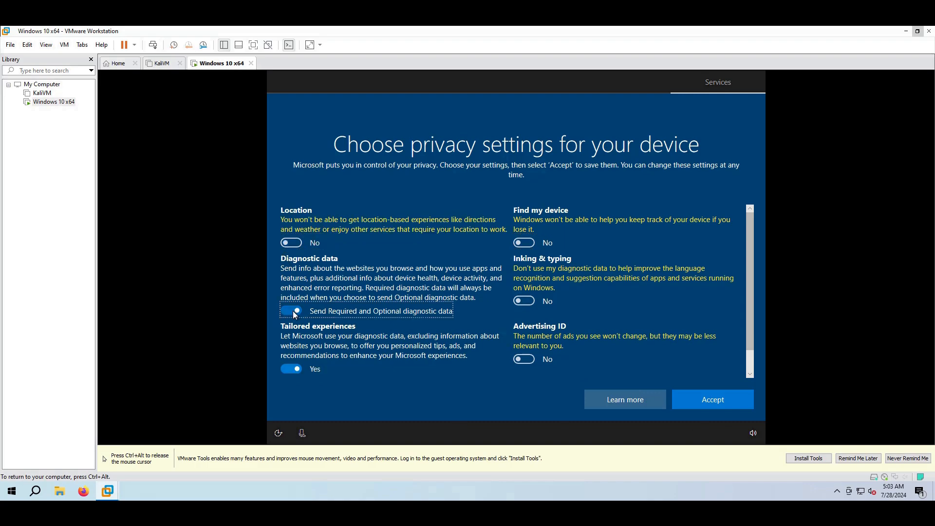
{"action": "left_click", "coordinate": [291, 367]}
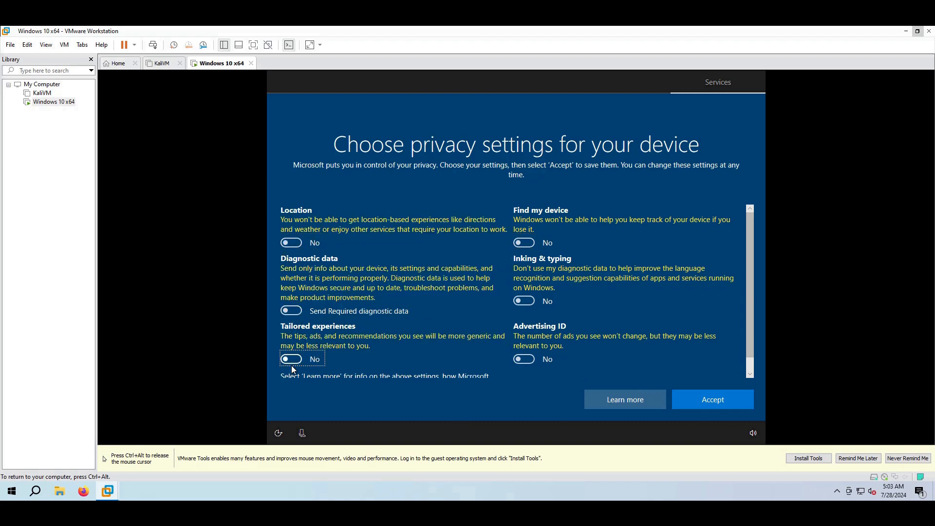
{"action": "scroll", "coordinate": [404, 366], "scroll_direction": "down", "scroll_amount": 1}
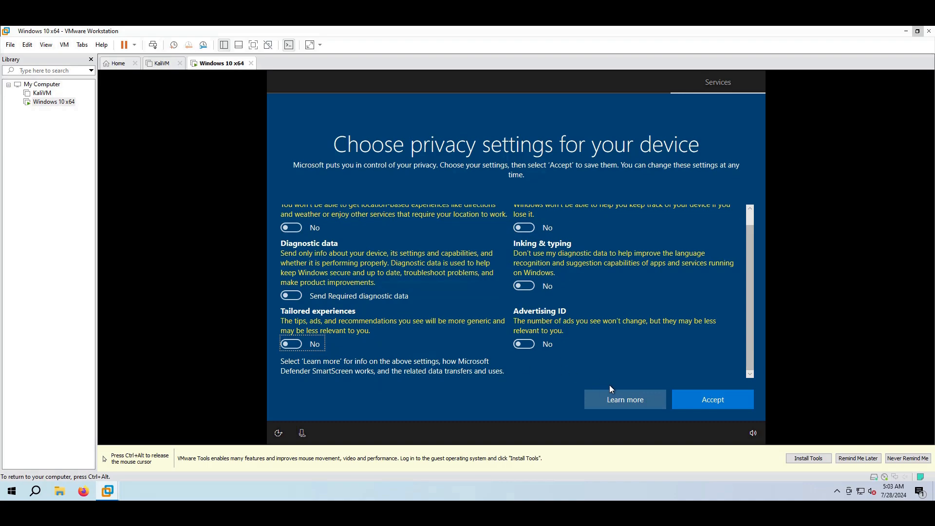
{"action": "left_click", "coordinate": [679, 399]}
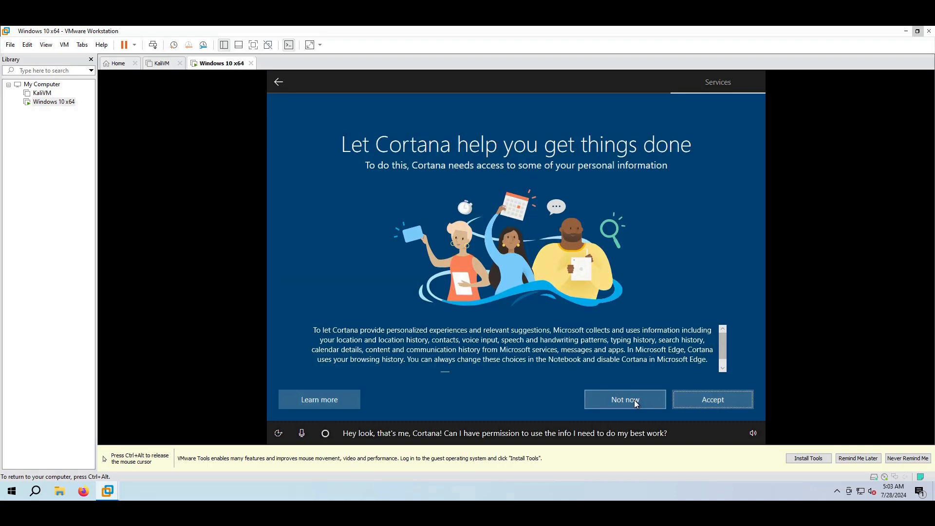
{"action": "left_click", "coordinate": [620, 400]}
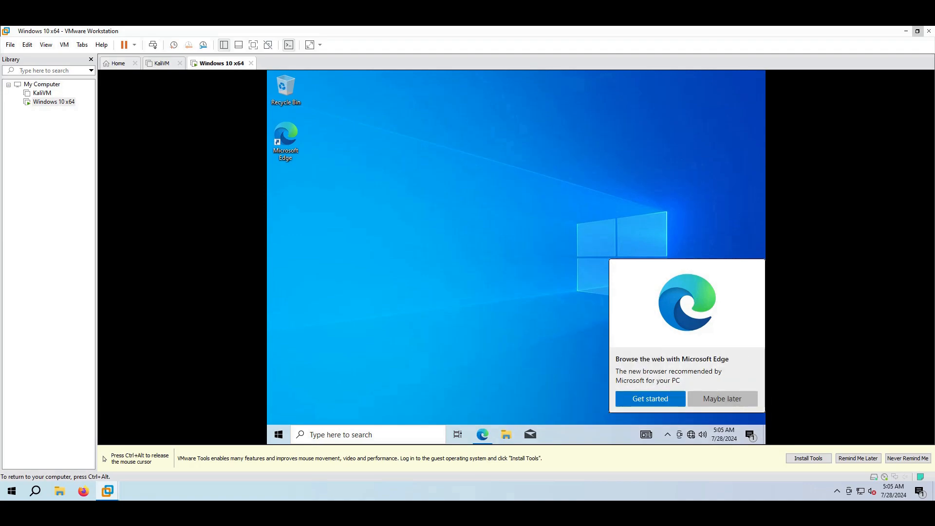
Dismiss the Edge prompt and tick Connected for the VM's NAT network adapter in VM Settings
{"action": "left_click", "coordinate": [725, 398]}
{"action": "key", "text": "ctrl+alt"}
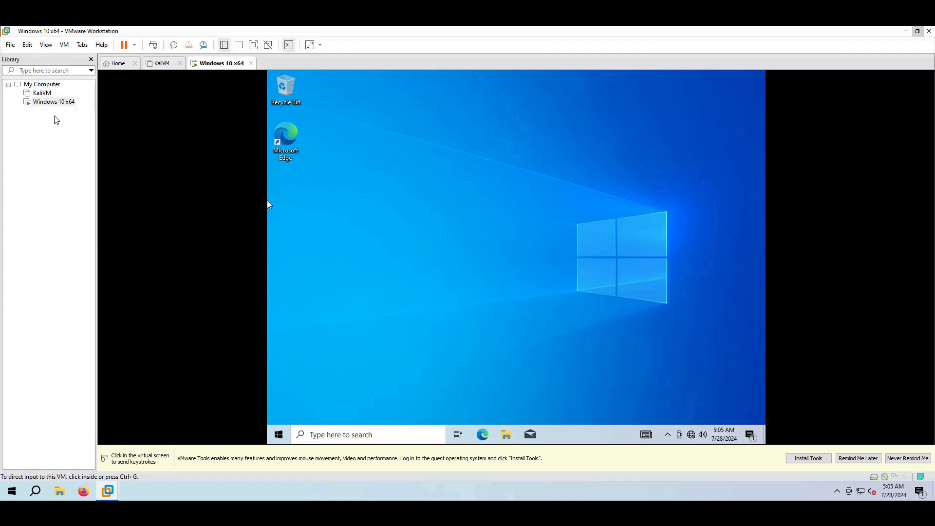
{"action": "right_click", "coordinate": [54, 102]}
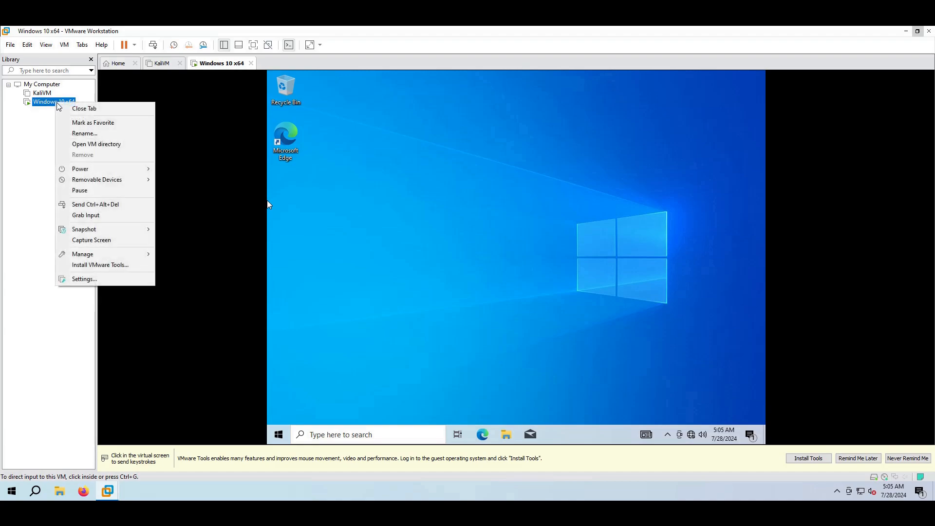
{"action": "left_click", "coordinate": [128, 279]}
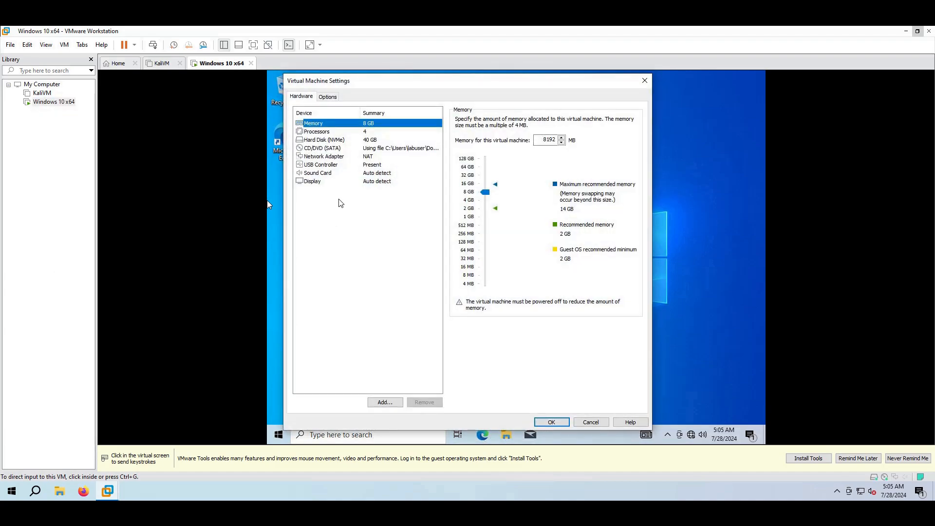
{"action": "left_click", "coordinate": [324, 157]}
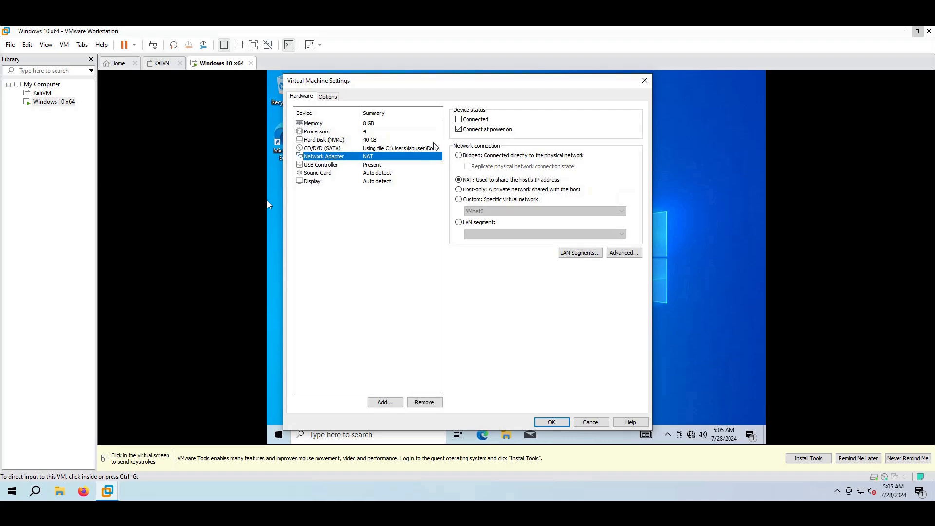
{"action": "left_click", "coordinate": [461, 121]}
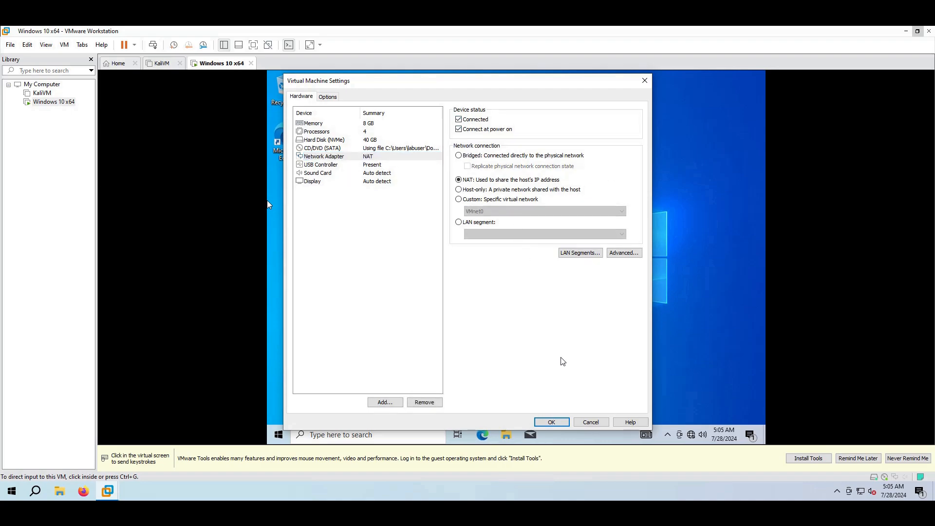
{"action": "left_click", "coordinate": [554, 422]}
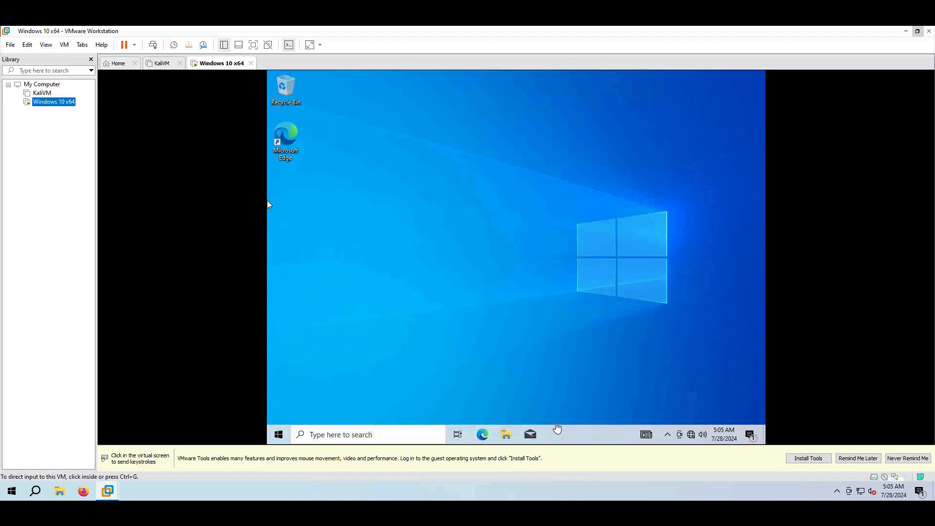
Make the guest PC discoverable on its network and bring up the list of network adapters
{"action": "left_click", "coordinate": [550, 405]}
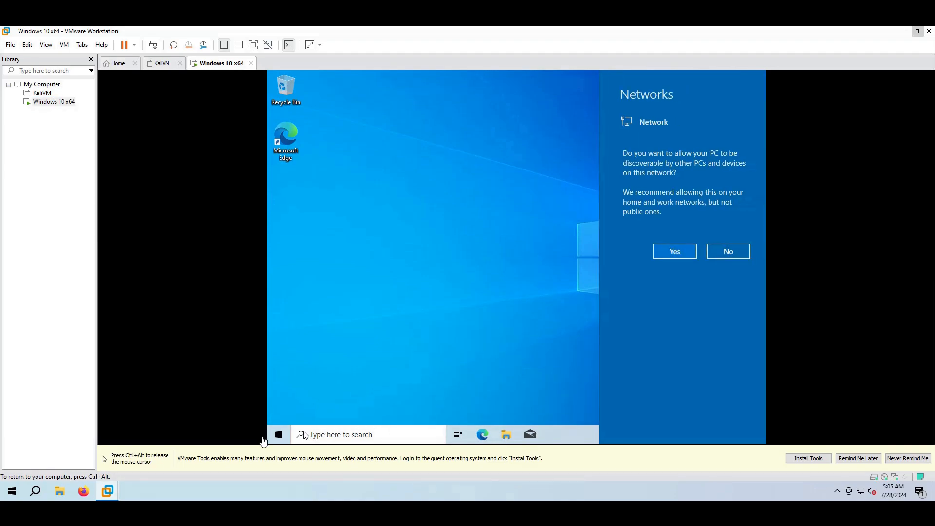
{"action": "left_click", "coordinate": [671, 251]}
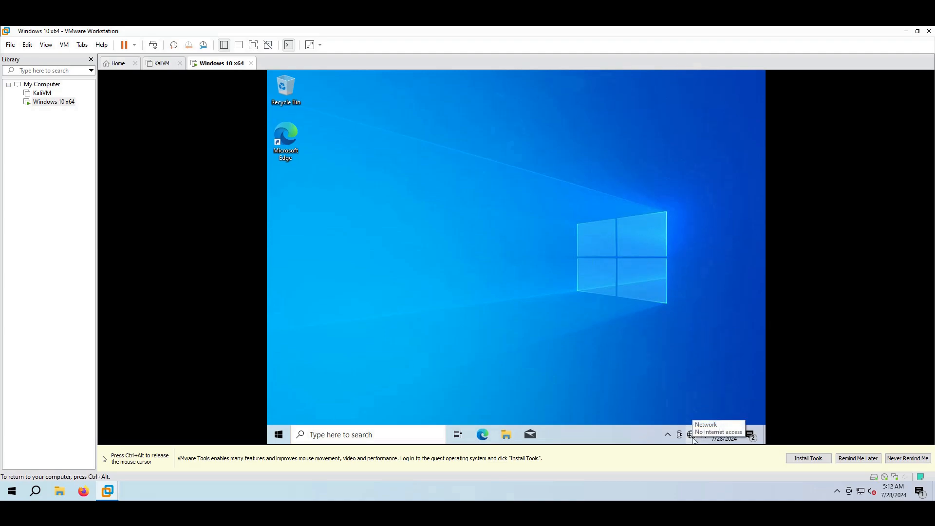
{"action": "right_click", "coordinate": [694, 438]}
{"action": "left_click", "coordinate": [703, 426]}
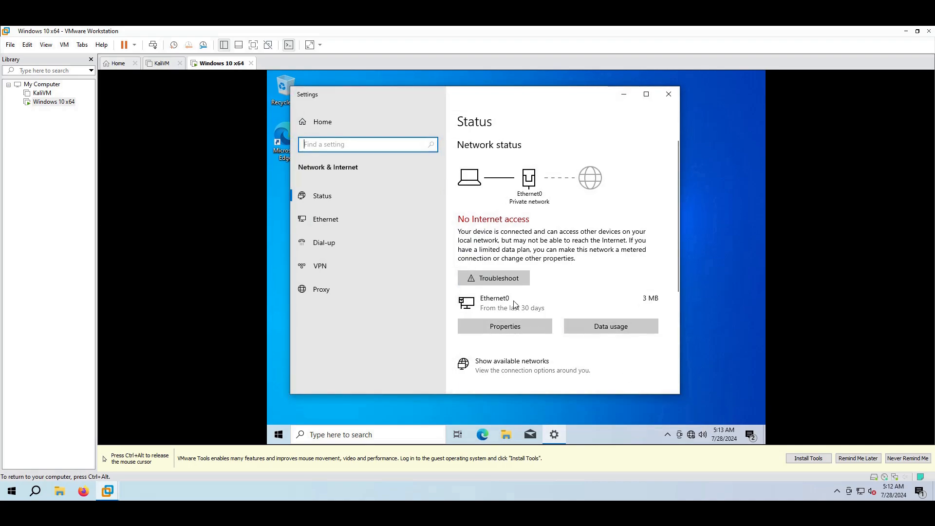
{"action": "scroll", "coordinate": [516, 302], "scroll_direction": "down", "scroll_amount": 3}
{"action": "left_click", "coordinate": [526, 291]}
Review Ethernet0's IPv4 properties, switching DNS to manually specified servers, and confirm the dialogs
{"action": "left_click", "coordinate": [373, 176]}
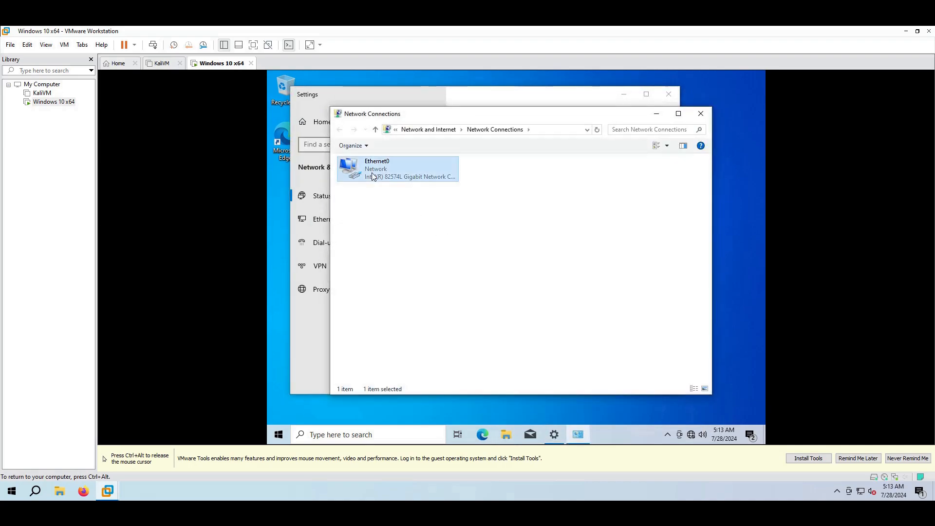
{"action": "right_click", "coordinate": [378, 174]}
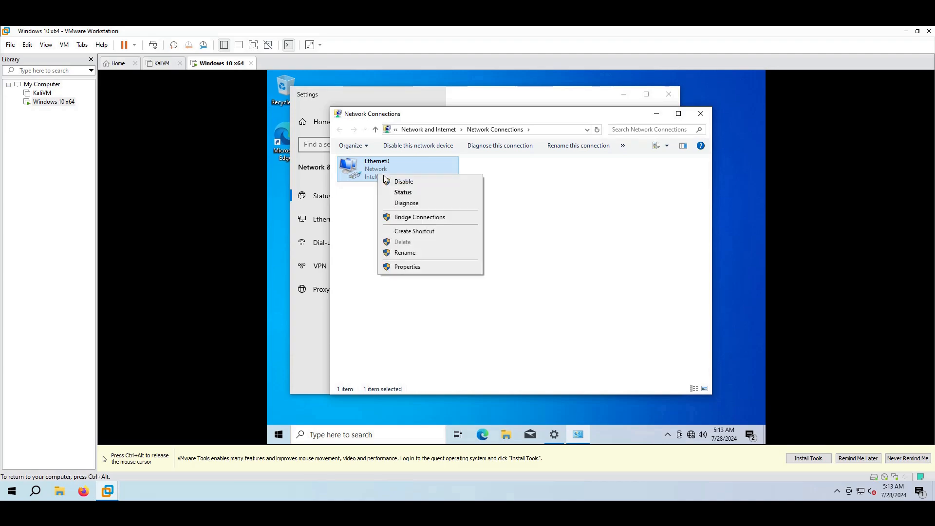
{"action": "left_click", "coordinate": [433, 267]}
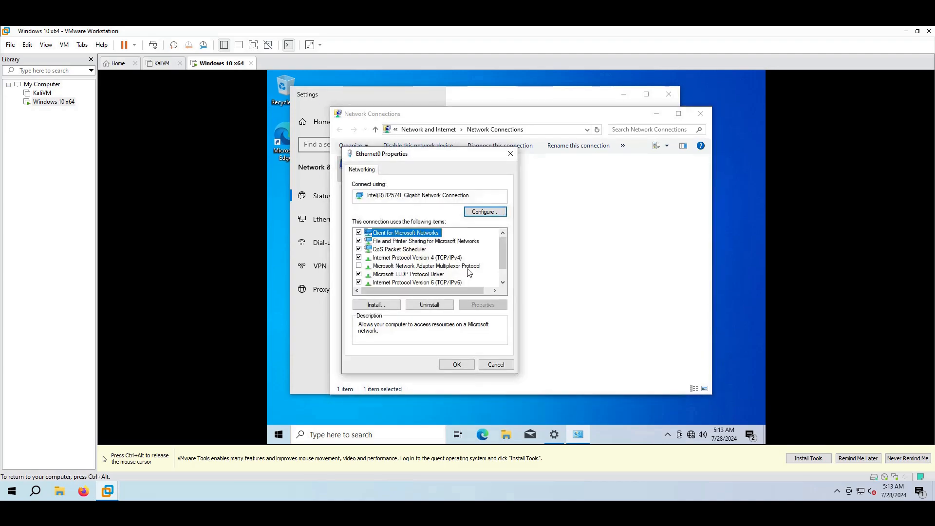
{"action": "left_click", "coordinate": [448, 264]}
{"action": "left_click", "coordinate": [447, 258]}
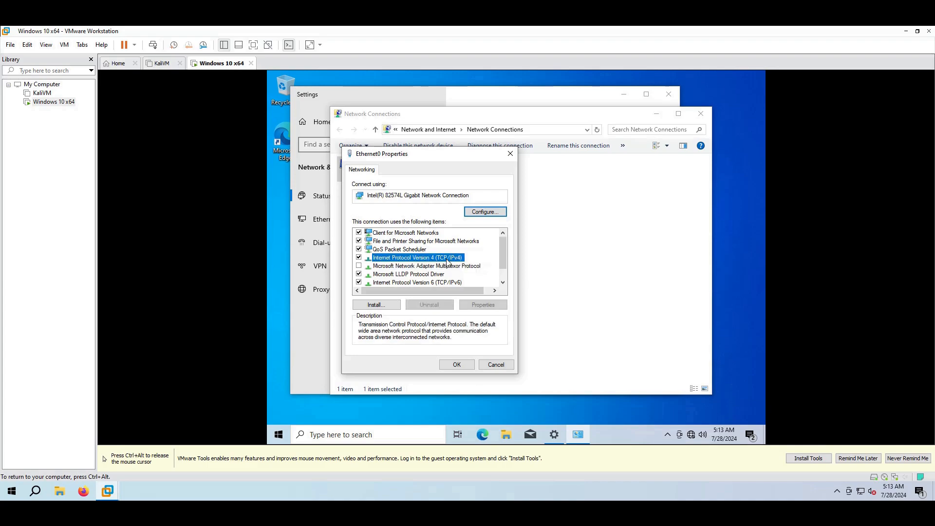
{"action": "left_click", "coordinate": [480, 306]}
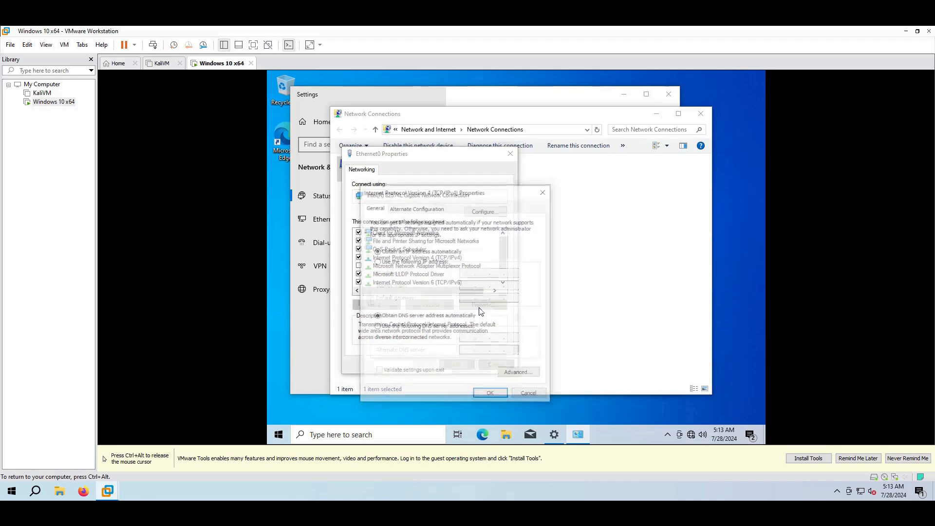
{"action": "left_click", "coordinate": [451, 327]}
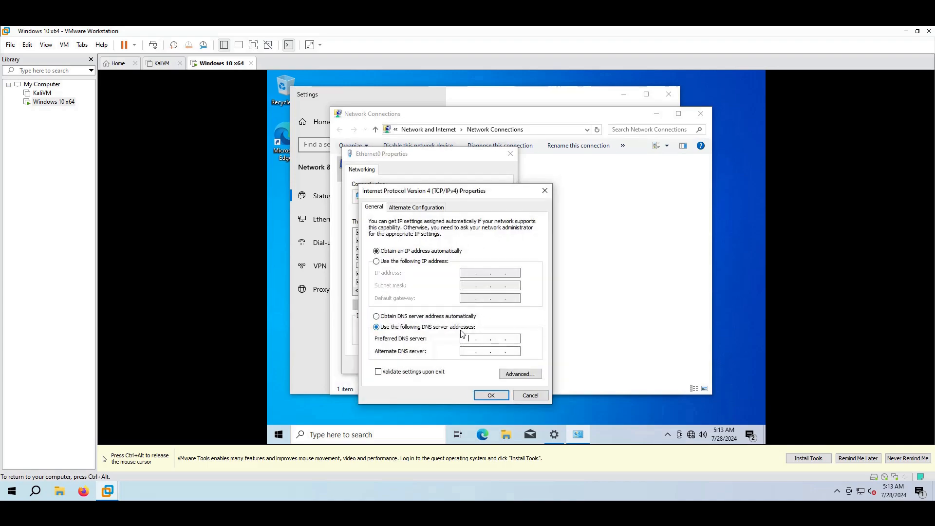
{"action": "left_click", "coordinate": [470, 338]}
{"action": "left_click", "coordinate": [496, 397]}
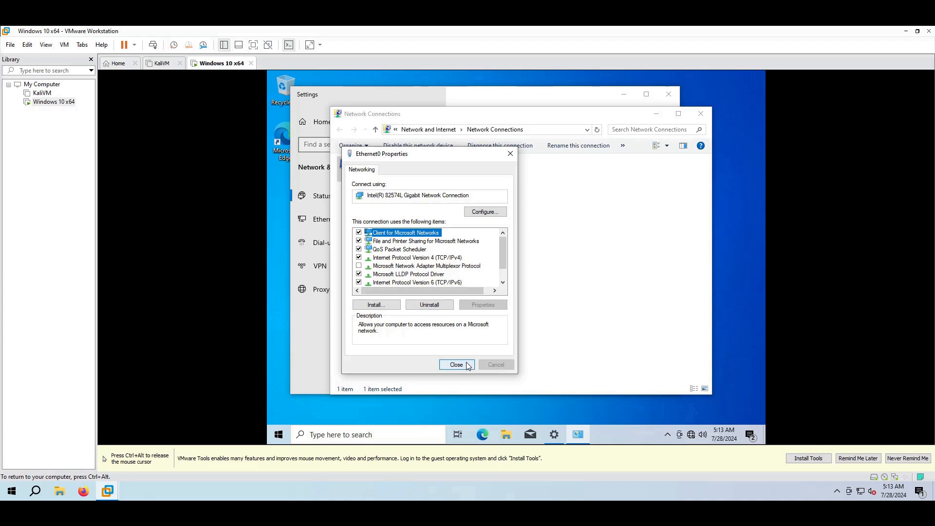
{"action": "left_click", "coordinate": [467, 367]}
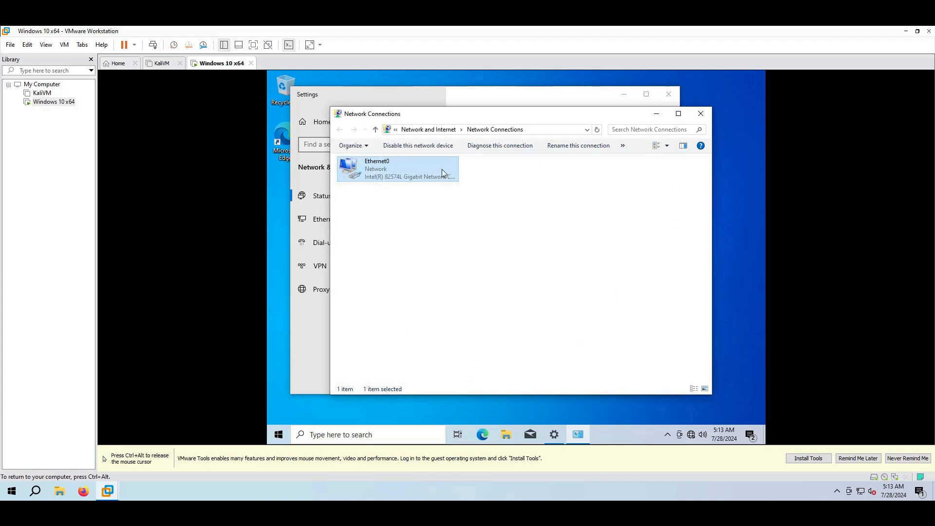
Disable and re-enable the Ethernet0 adapter, then close the network windows
{"action": "right_click", "coordinate": [371, 179]}
{"action": "left_click", "coordinate": [390, 183]}
{"action": "right_click", "coordinate": [387, 179]}
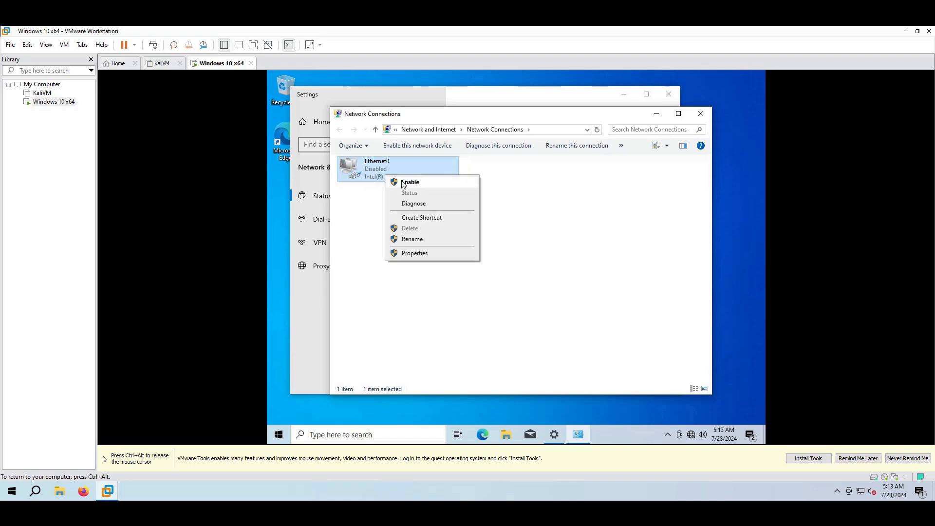
{"action": "left_click", "coordinate": [402, 183]}
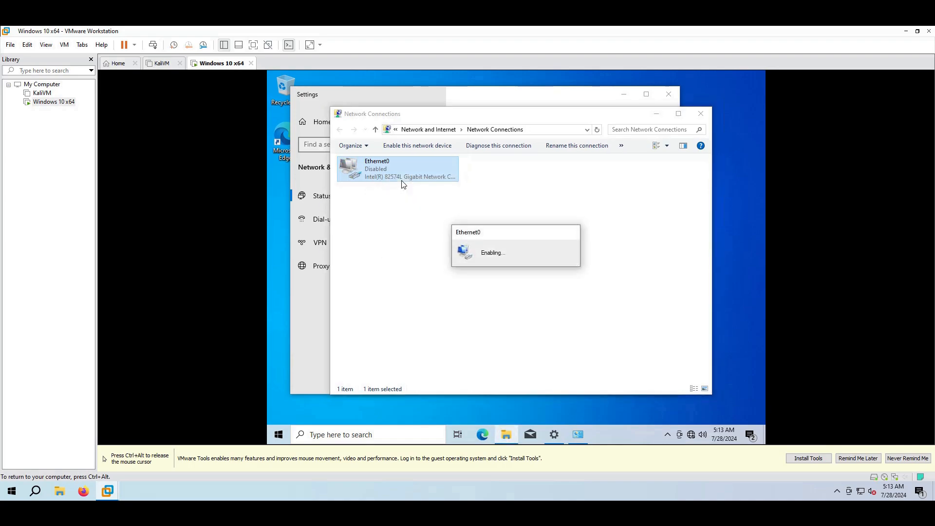
{"action": "left_click", "coordinate": [683, 171]}
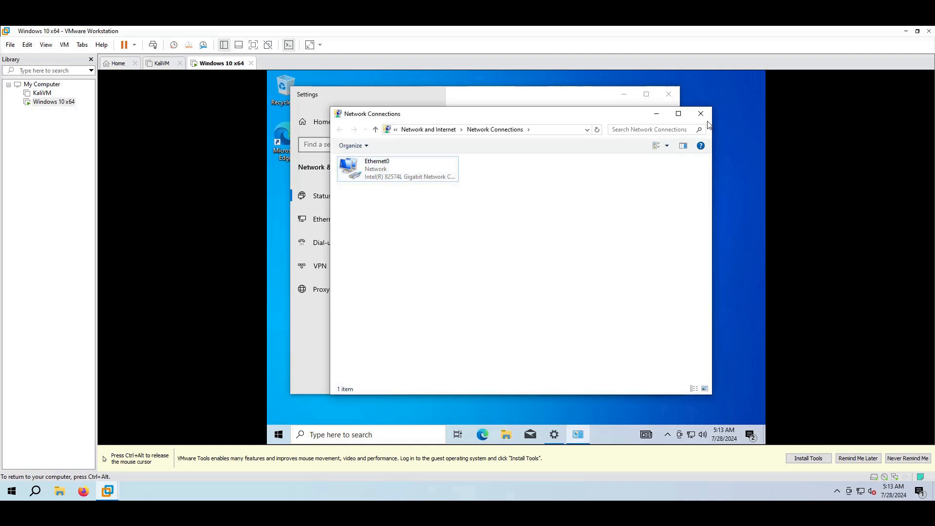
{"action": "left_click", "coordinate": [708, 120]}
{"action": "left_click", "coordinate": [667, 95]}
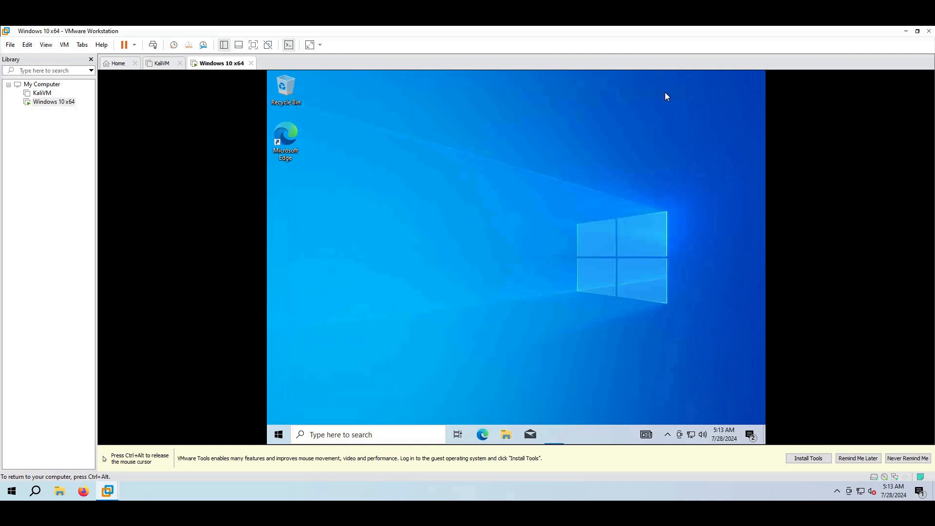
Search 'windows update', retry the update check, and restart the guest to install the updates
{"action": "left_click", "coordinate": [281, 437]}
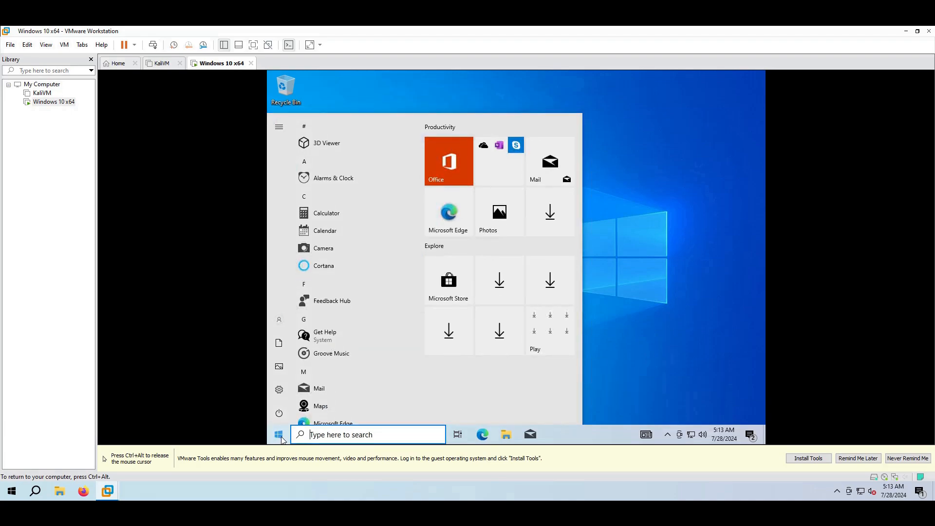
{"action": "type", "text": "windows upda"}
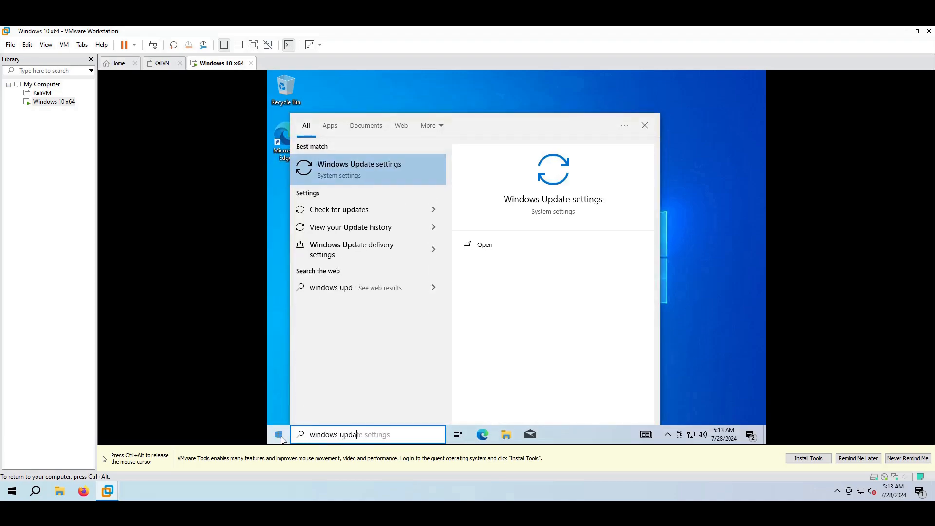
{"action": "type", "text": "te"}
{"action": "key", "text": "Return"}
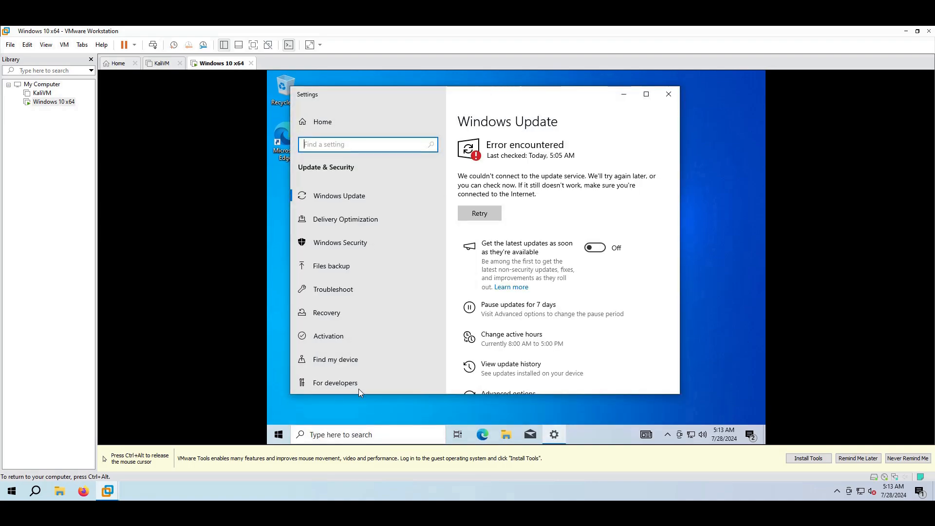
{"action": "left_click", "coordinate": [486, 213]}
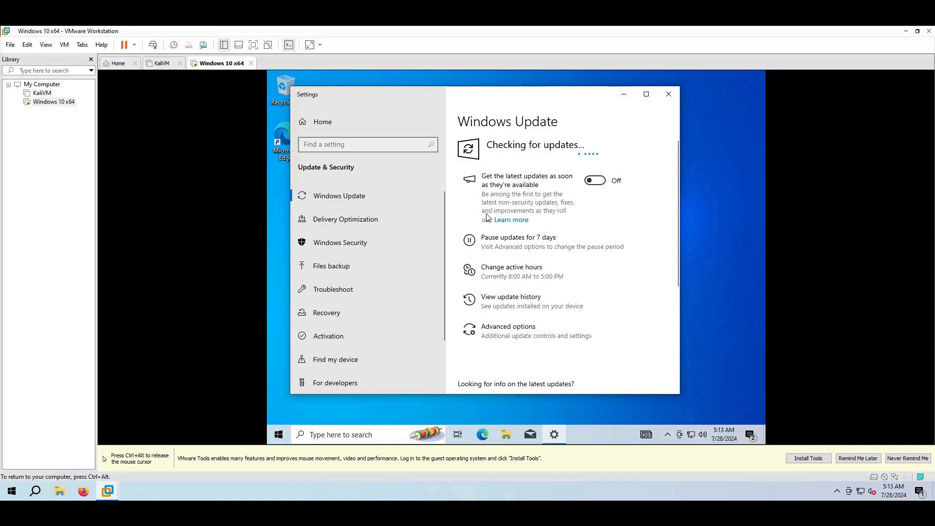
{"action": "left_click", "coordinate": [645, 94]}
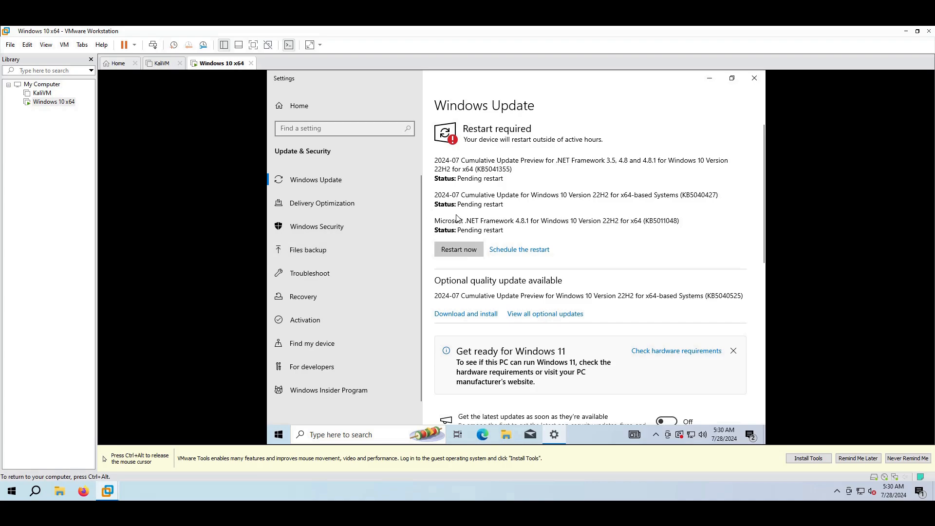
{"action": "left_click", "coordinate": [464, 245]}
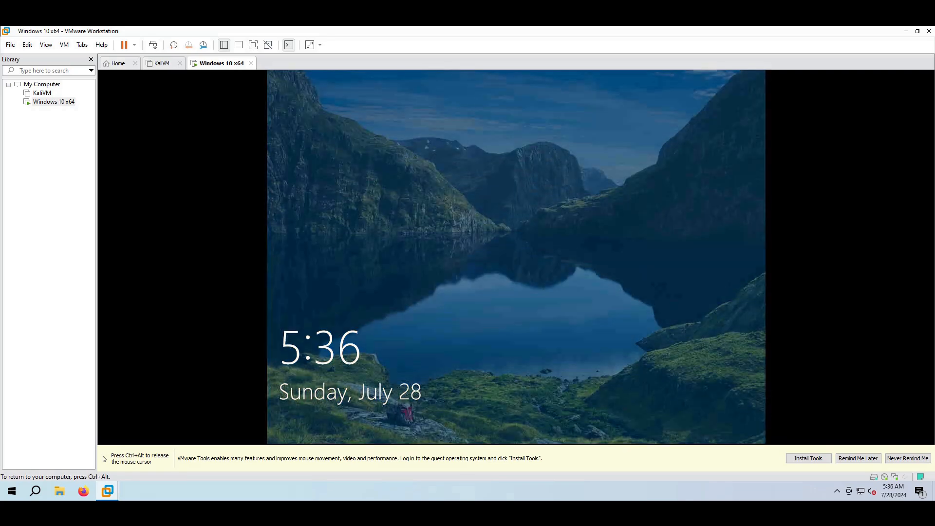
Sign in to the labuser account at the lock screen by entering the account password
{"action": "key", "text": "ctrl+alt"}
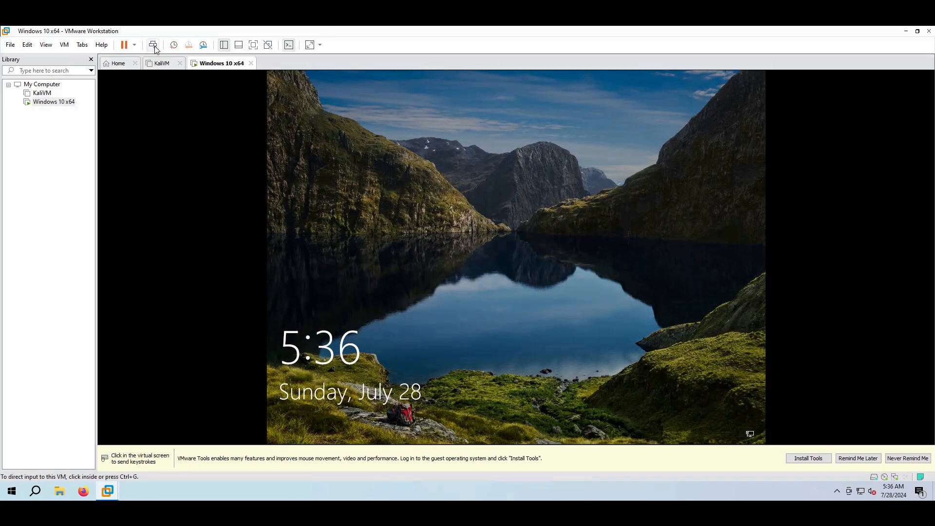
{"action": "left_click", "coordinate": [152, 45]}
{"action": "left_click", "coordinate": [412, 203]}
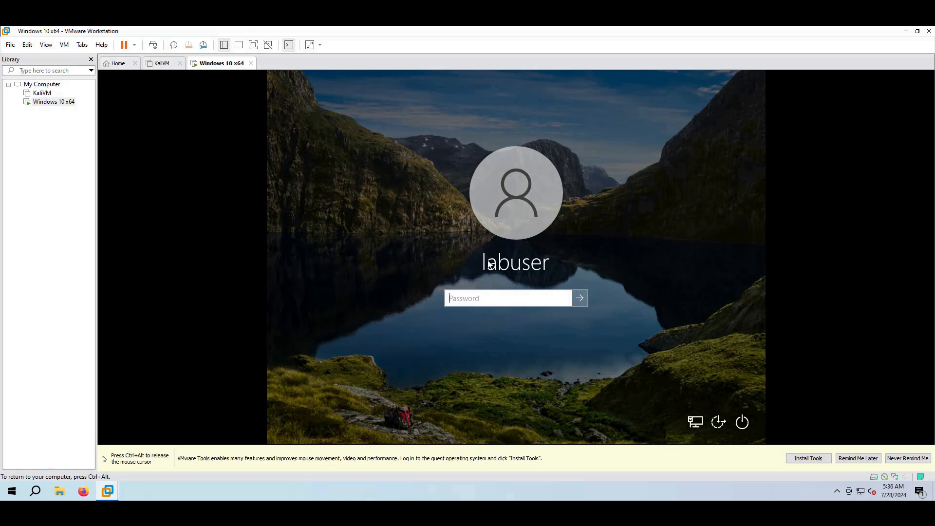
{"action": "type", "text": "Pa"}
{"action": "key", "text": "Return"}
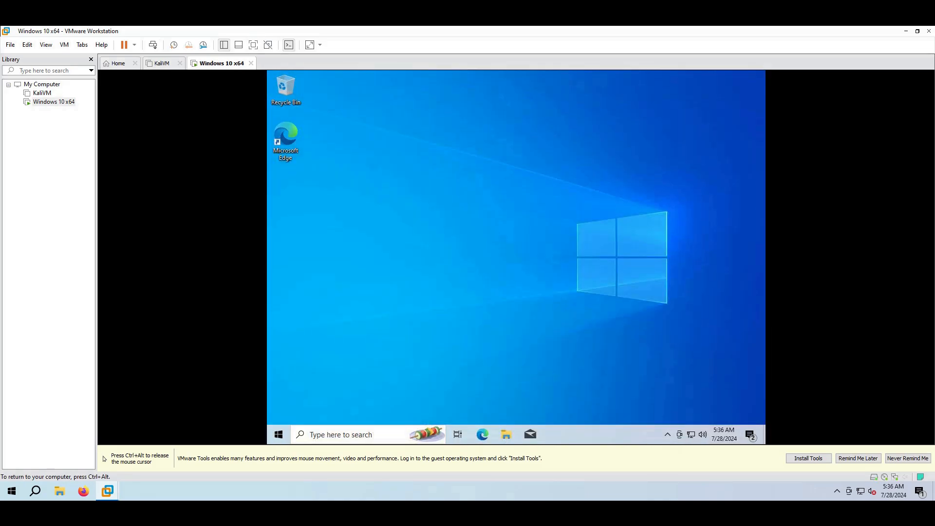